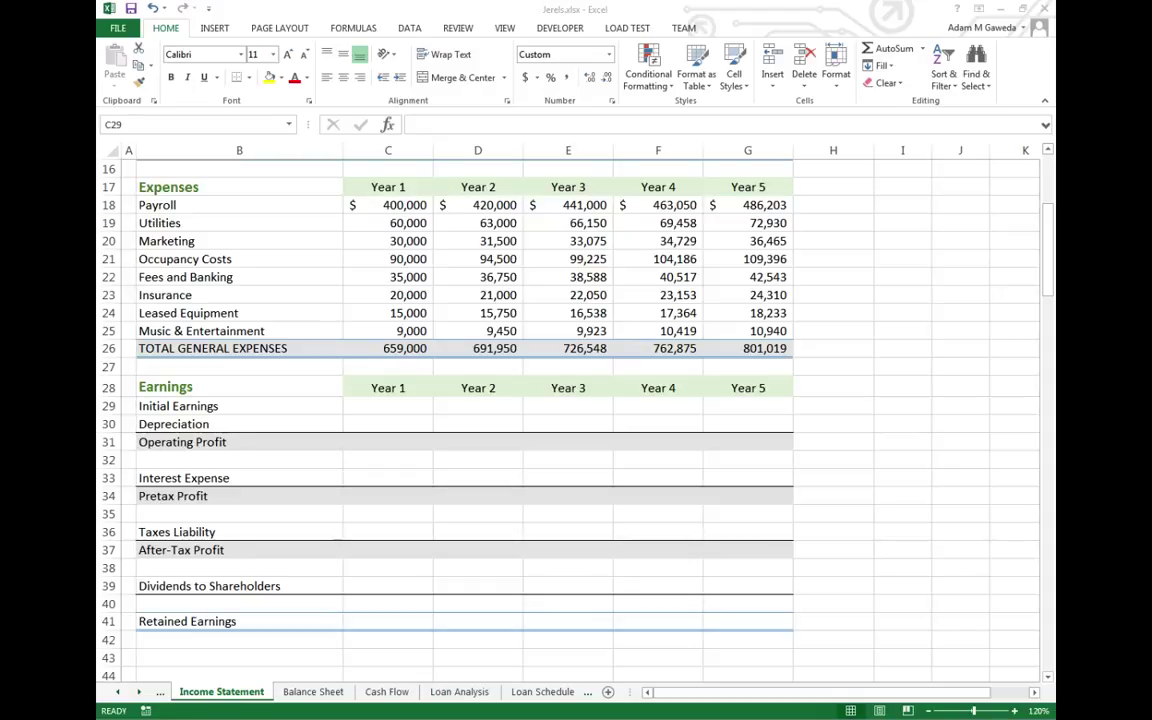
Review how the Gross Profit row is calculated before building Initial Earnings
left_click(370, 408)
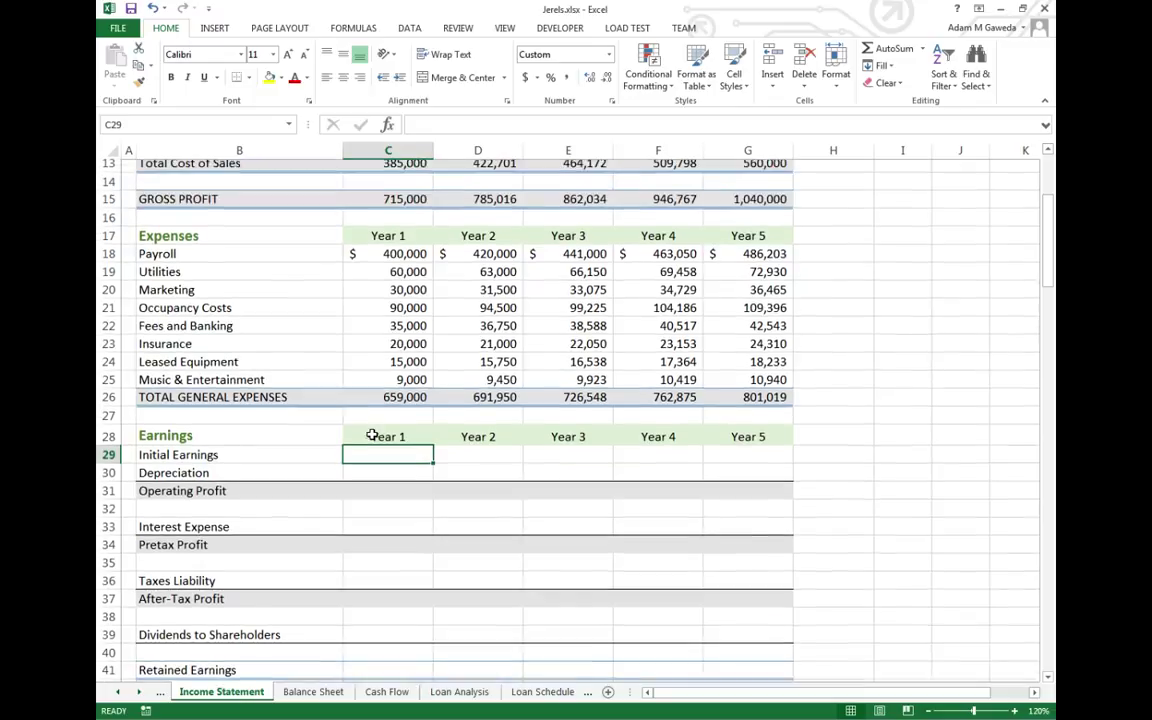
scroll(372, 434, "up", 1)
scroll(372, 434, "up", 1)
scroll(372, 434, "up", 1)
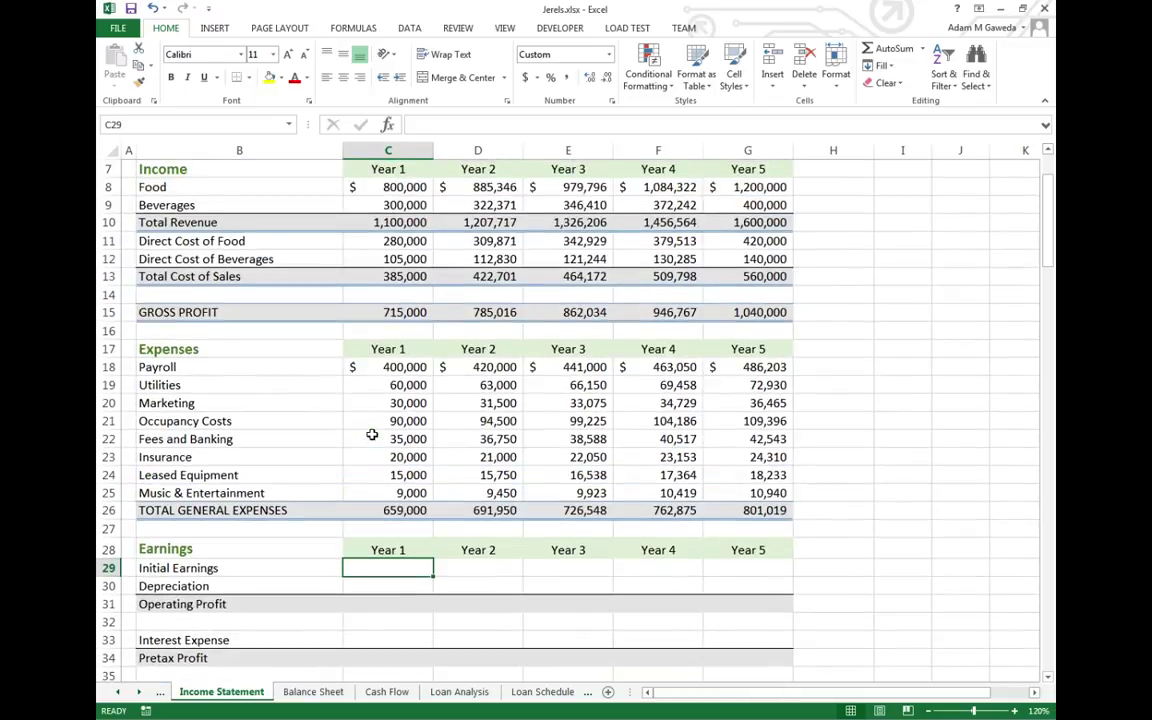
left_click(388, 312)
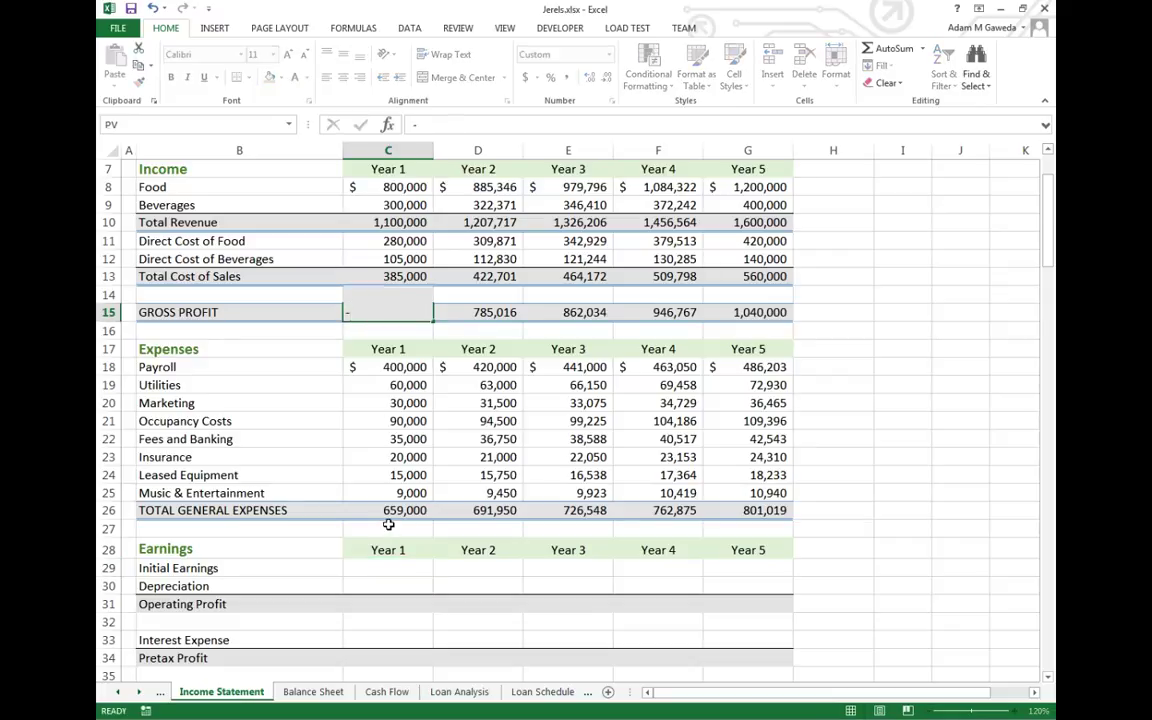
Enter =C15-C26 in C29 and fill it to G29, giving 56,000 through 238,981
left_click(381, 570)
type("=")
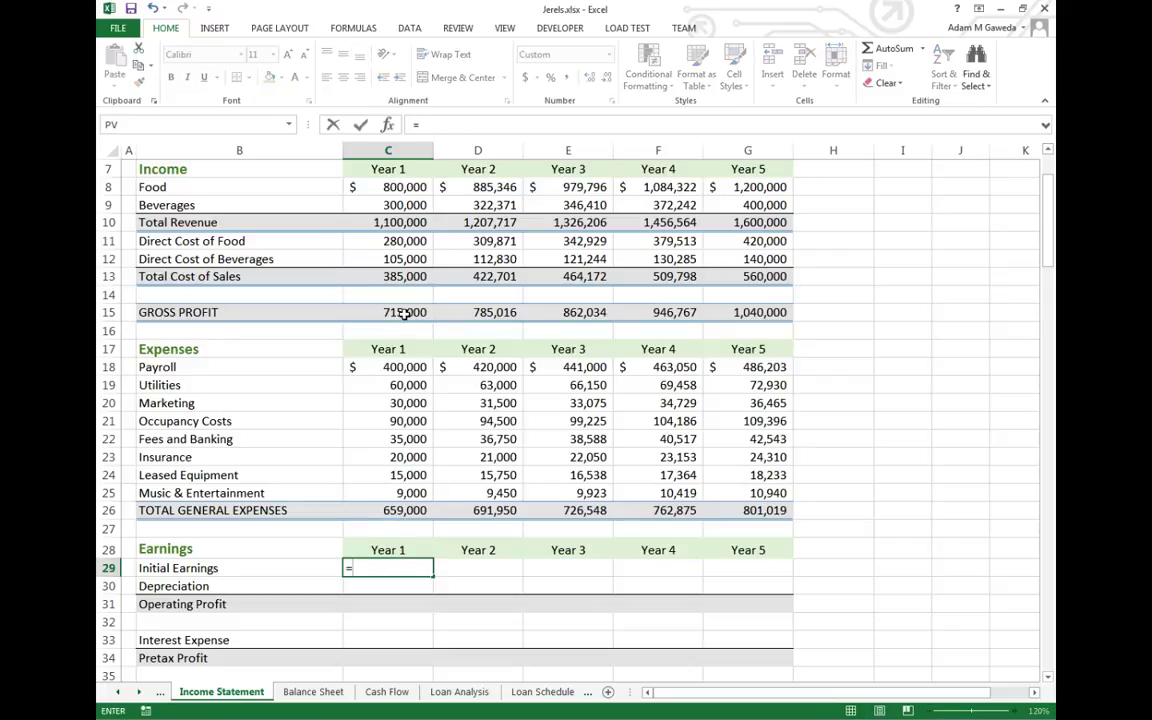
left_click(404, 312)
type("-")
left_click(395, 510)
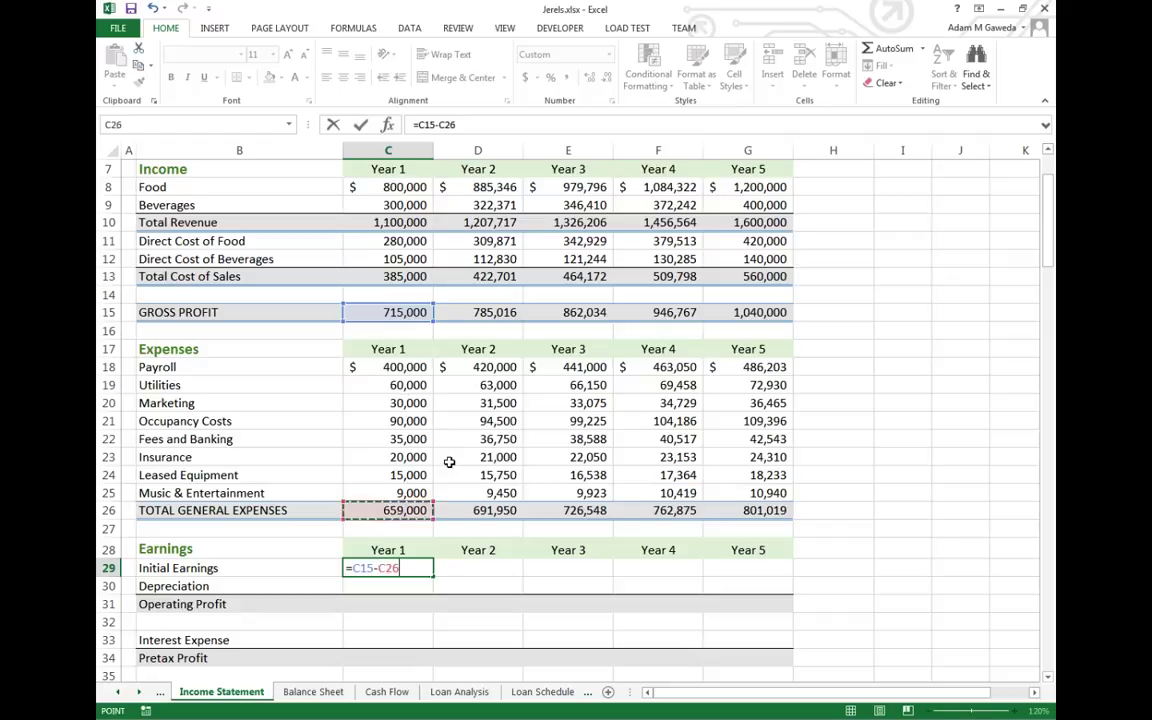
key("Return")
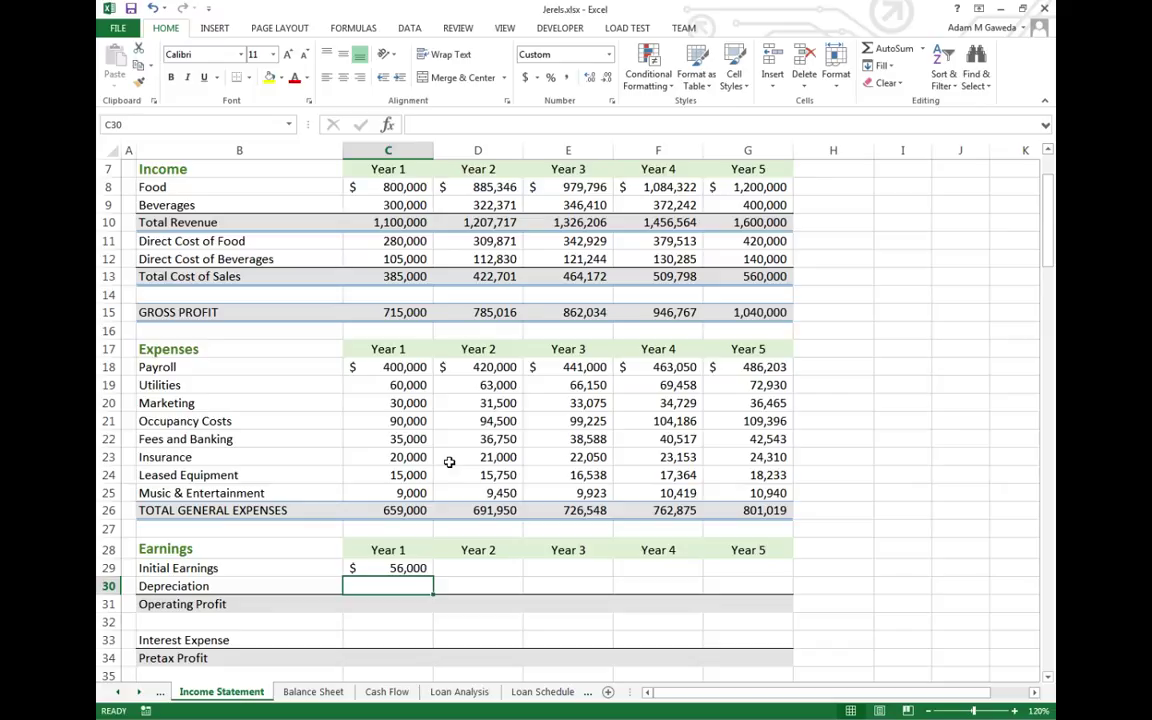
left_click(420, 569)
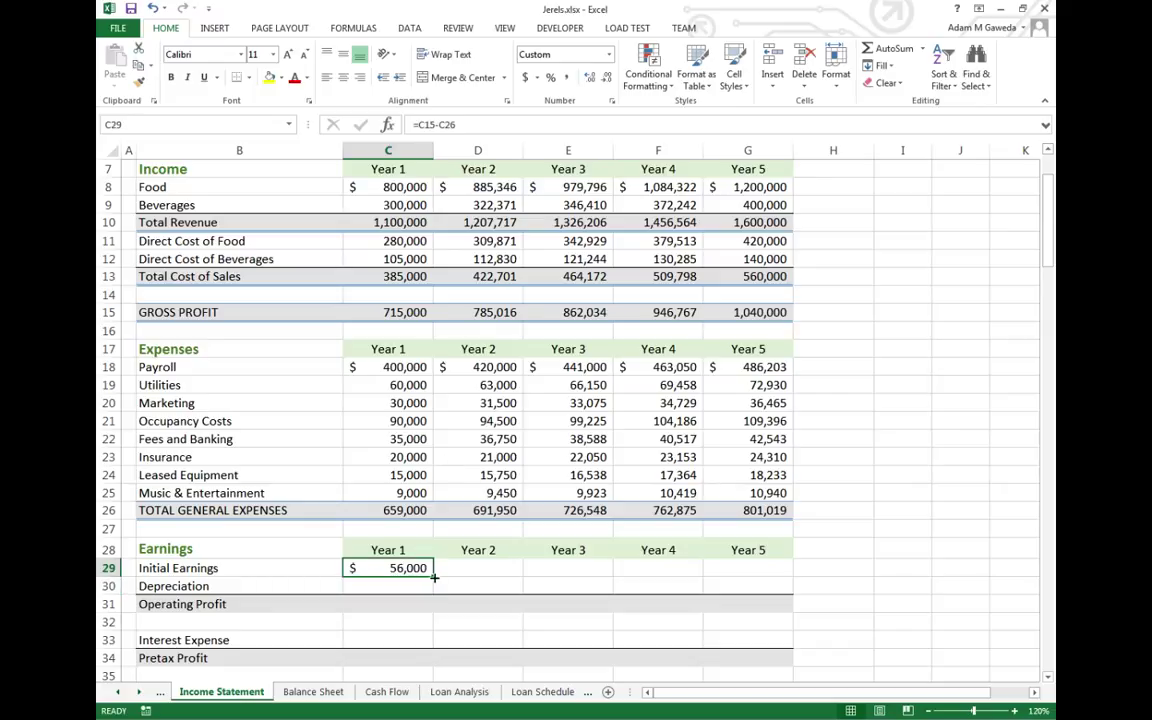
left_click_drag(433, 577, 789, 571)
scroll(850, 560, "down", 1)
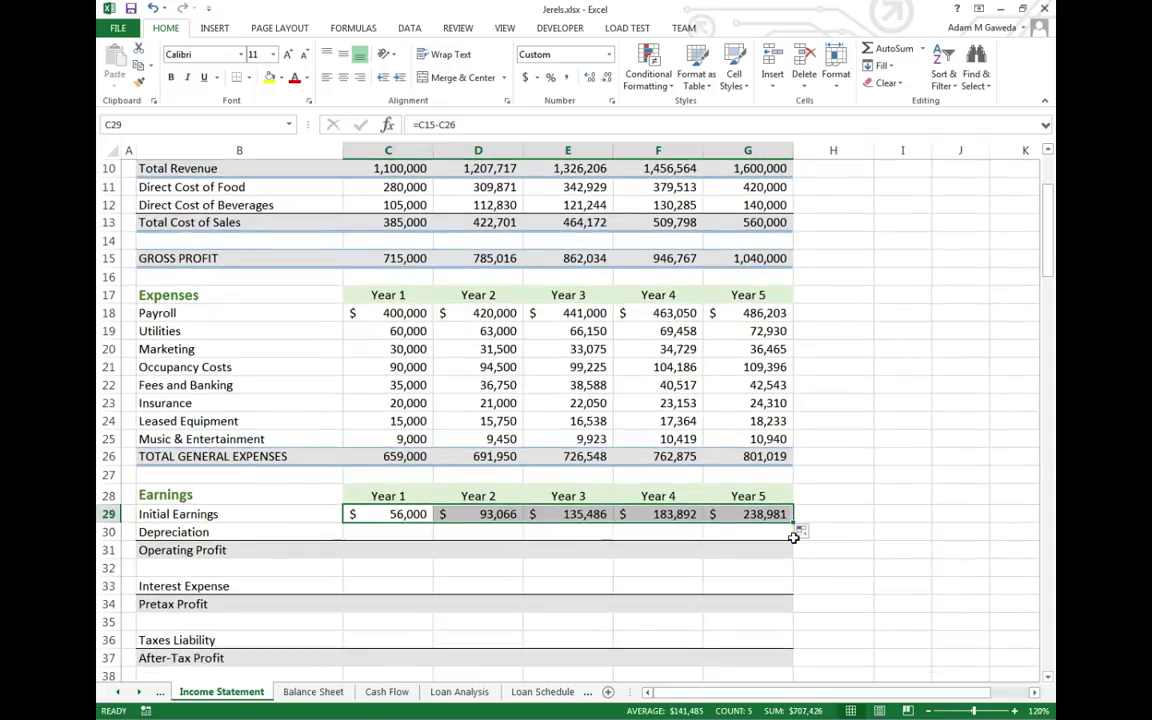
Link C30 to the Depreciation sheet's C17 and fill to G30, showing 12,780 through 9,519
left_click(400, 529)
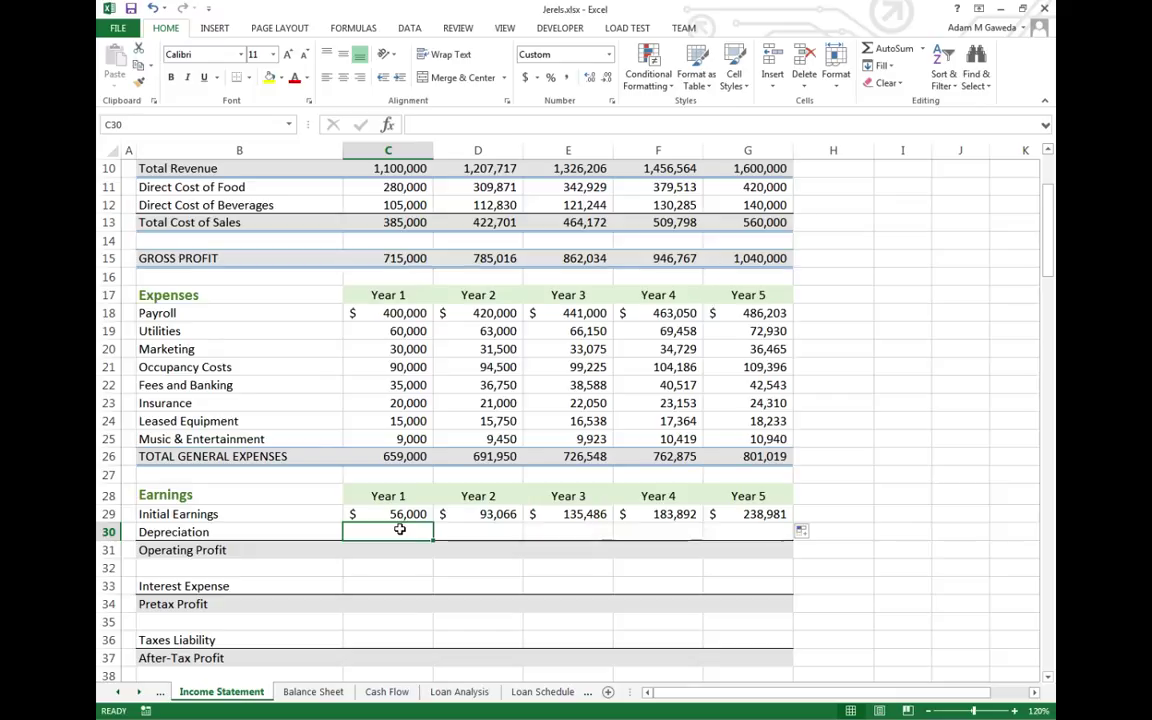
type("=")
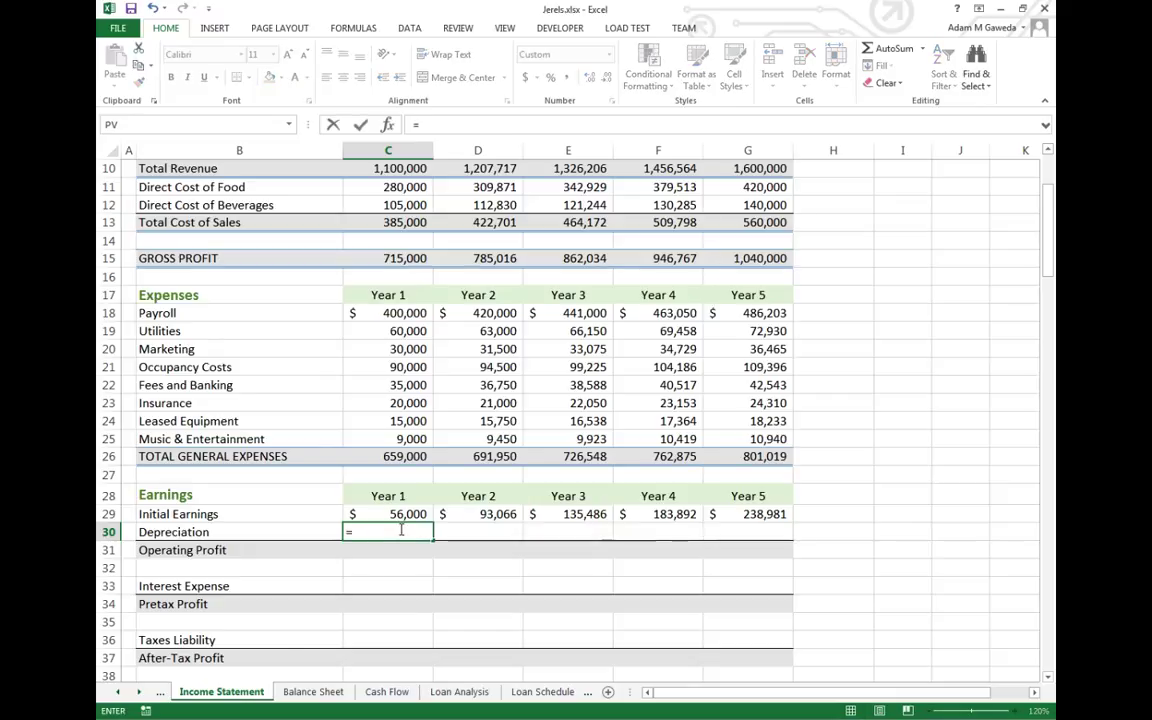
left_click(138, 692)
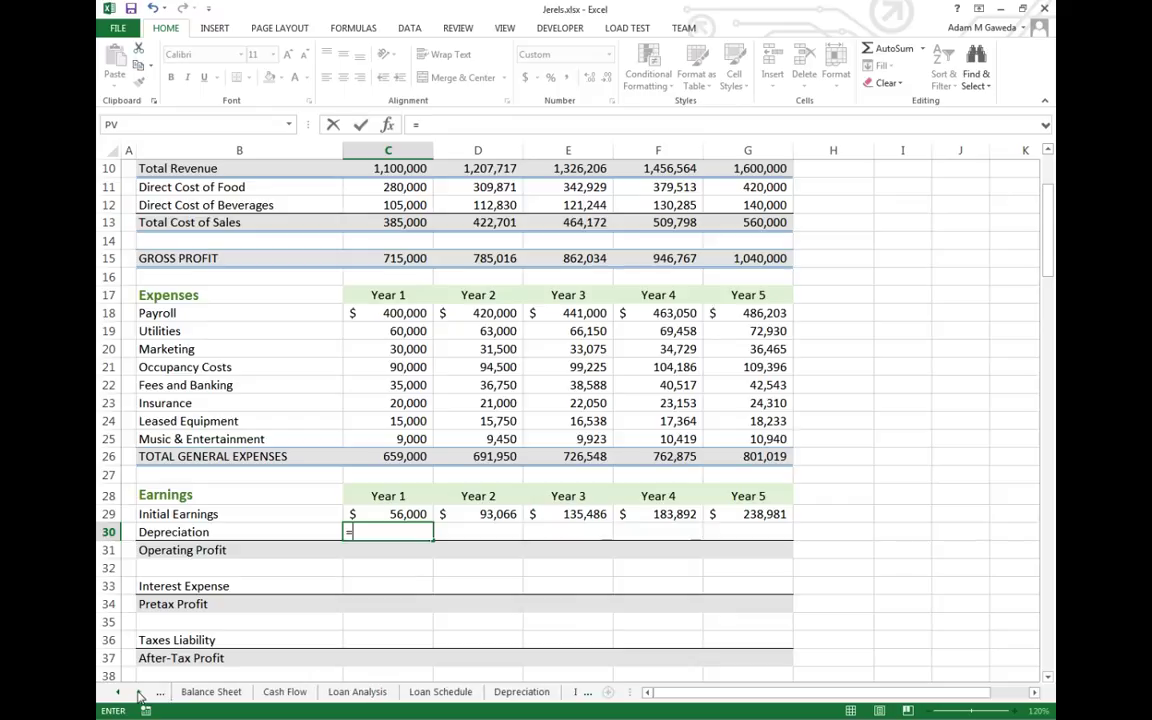
left_click(515, 692)
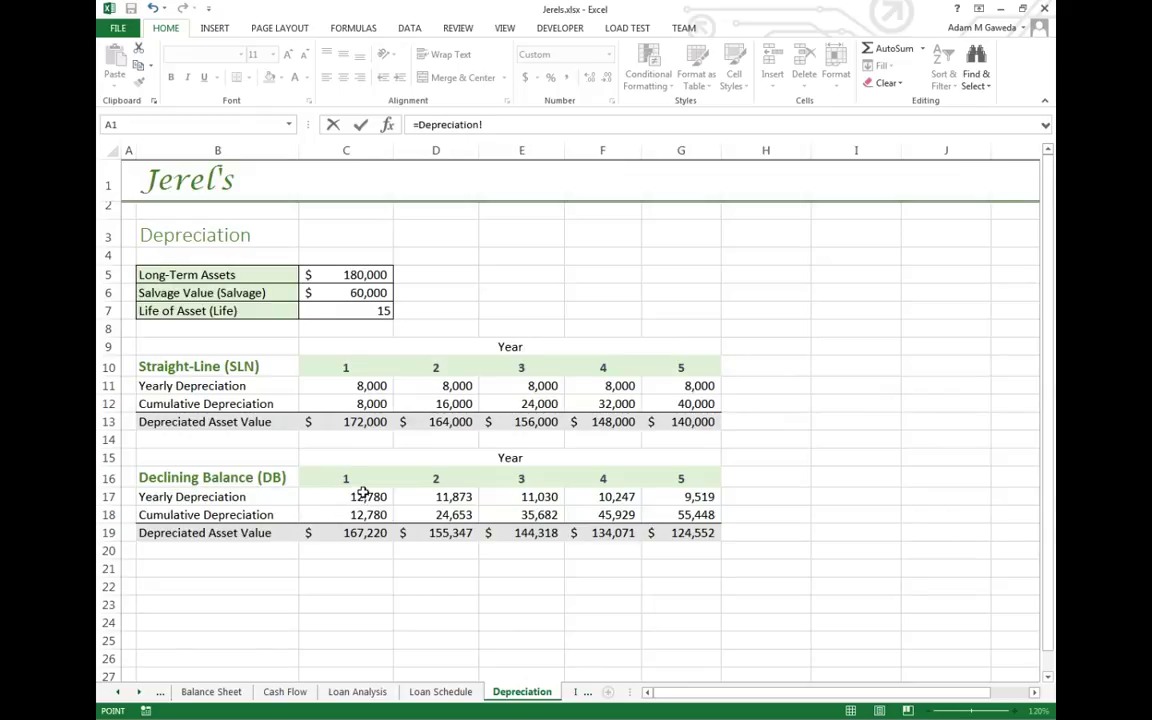
left_click(362, 496)
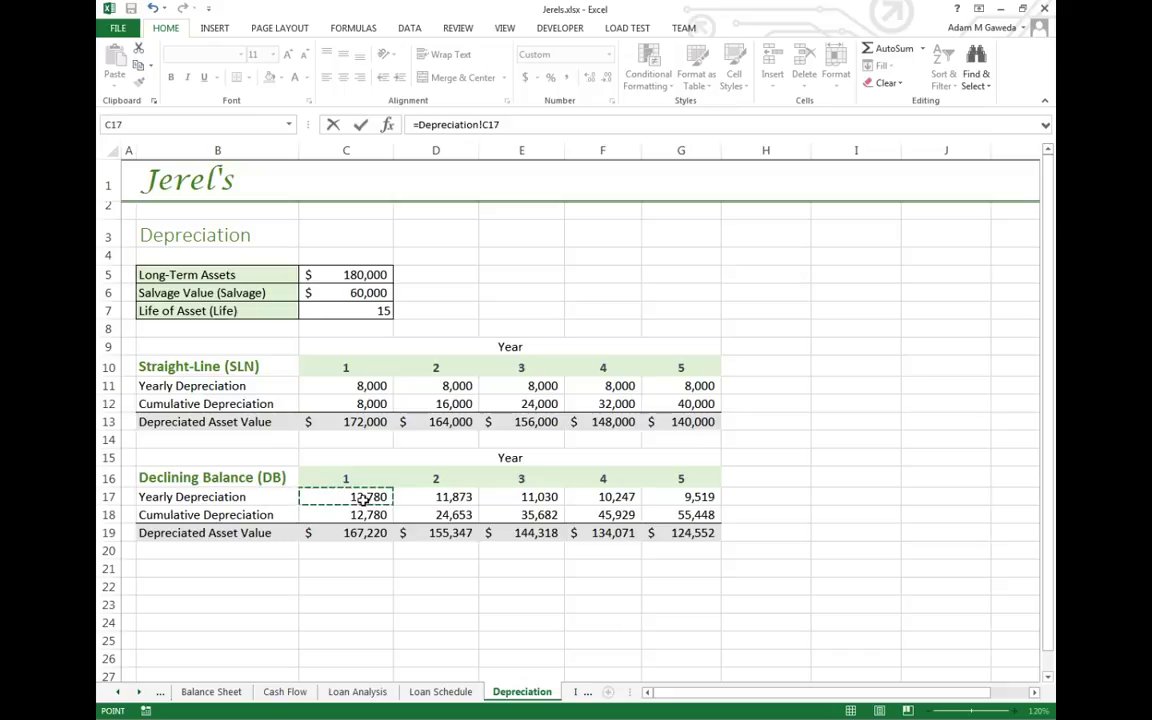
key("Return")
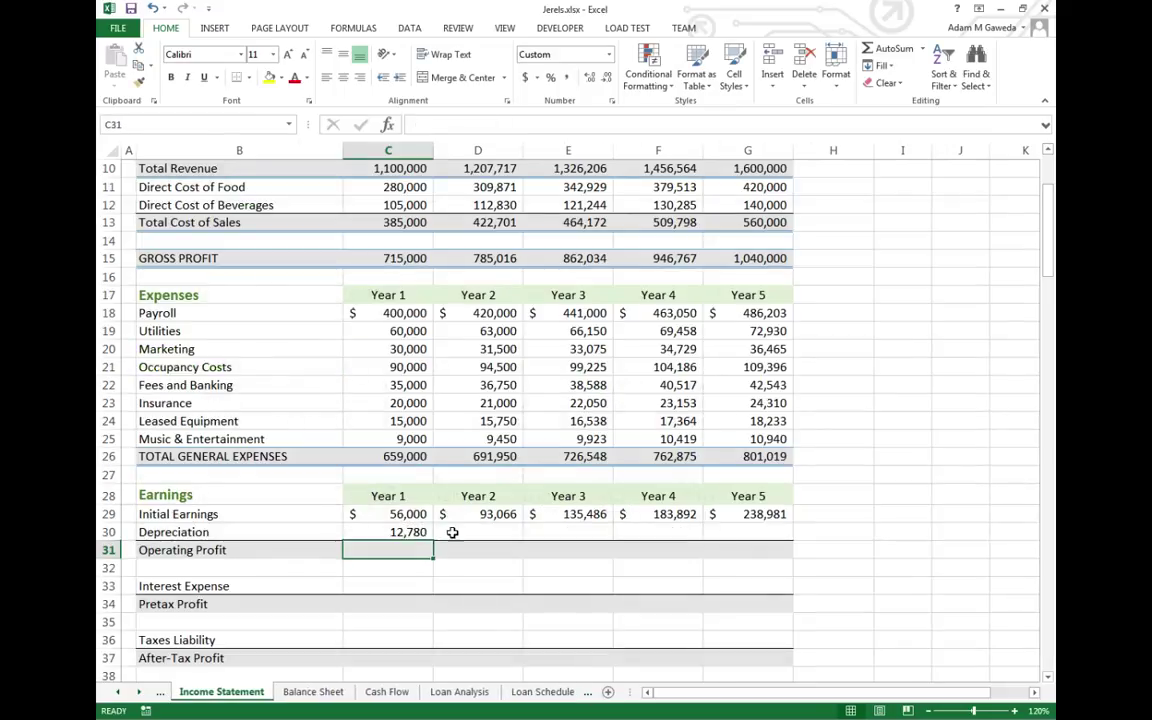
left_click(406, 532)
left_click_drag(432, 541, 760, 535)
Enter =C29-C30 in C31 and fill it to G31, giving 43,220 through 229,462
left_click(419, 553)
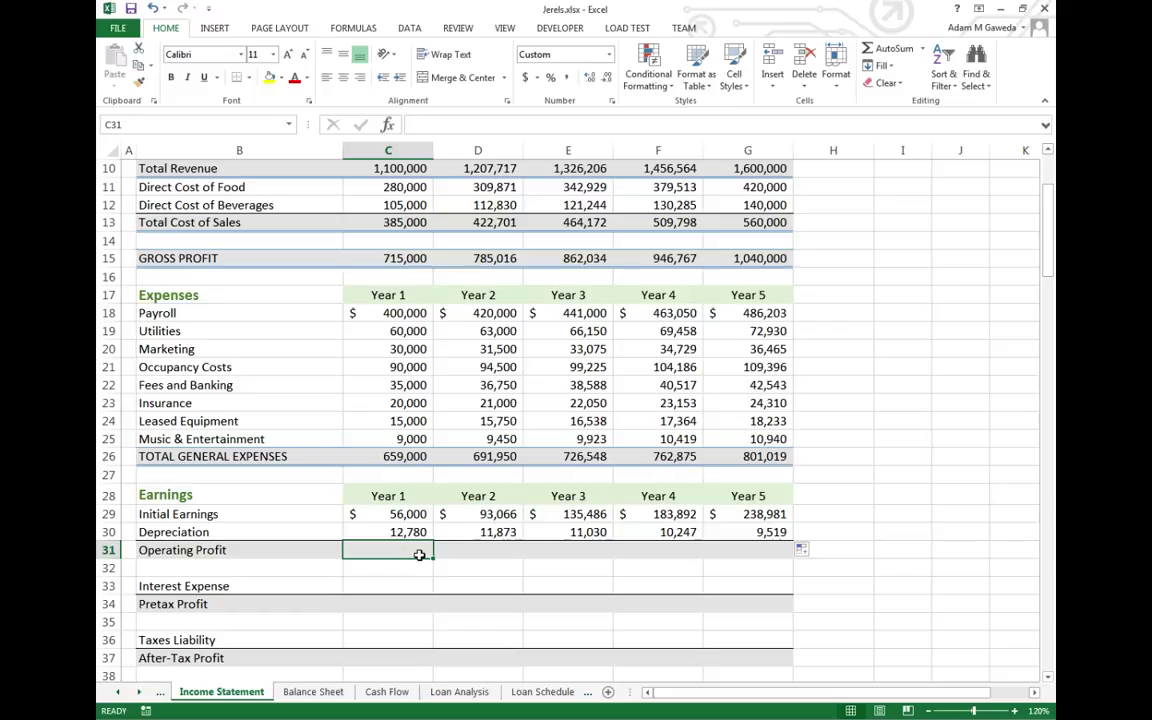
type("=")
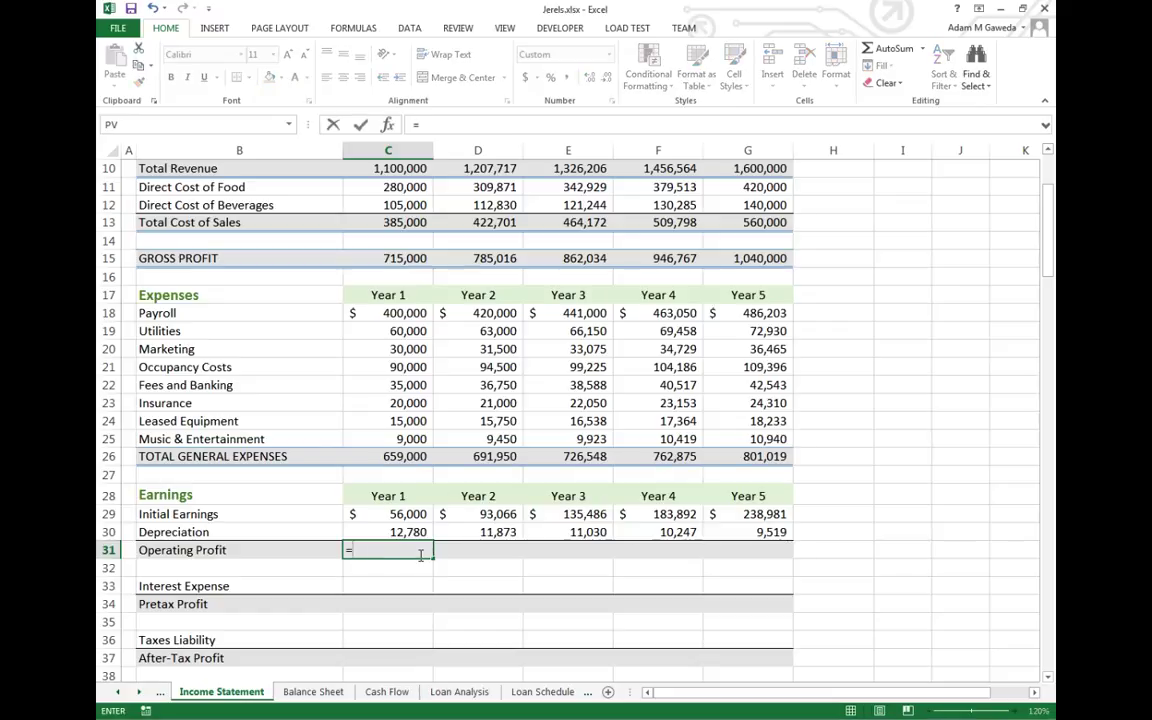
left_click(399, 514)
type("-")
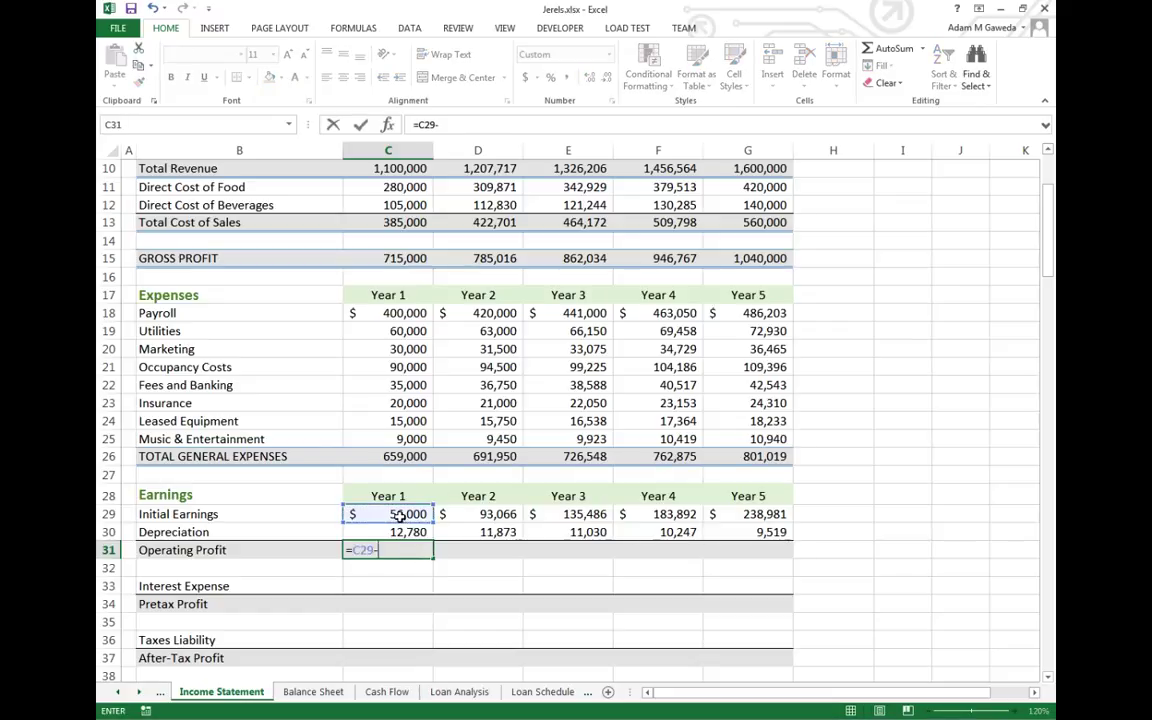
left_click(399, 532)
key("Return")
left_click(408, 550)
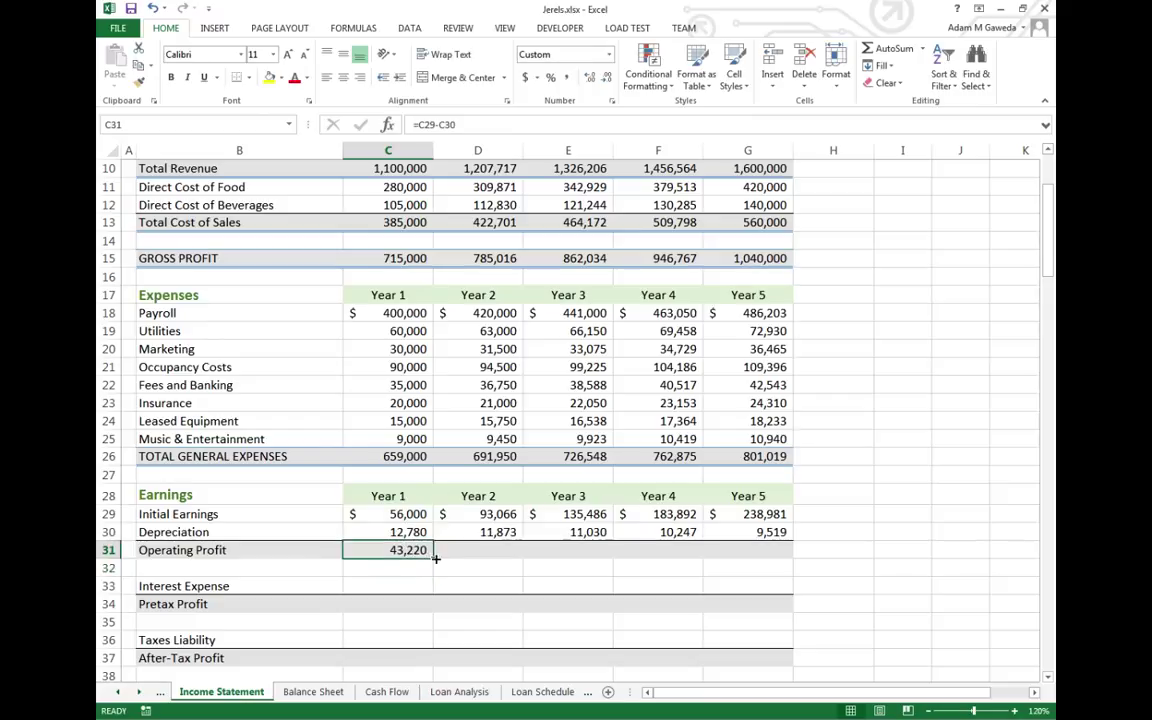
left_click_drag(435, 558, 775, 556)
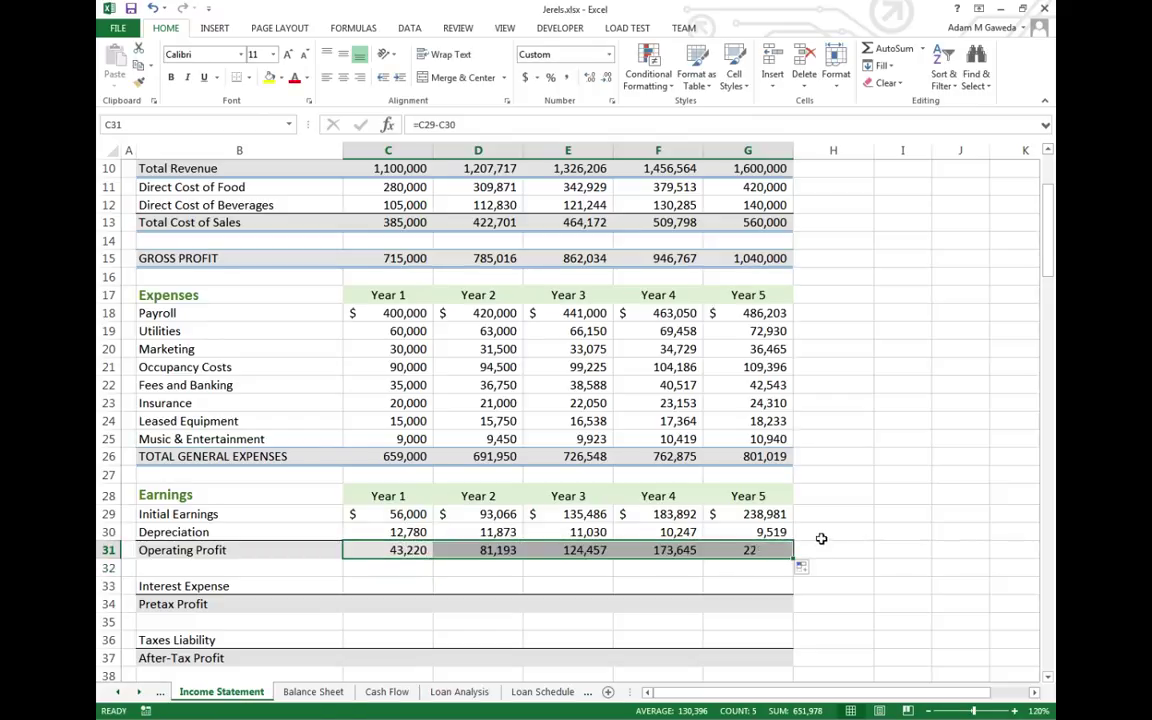
scroll(835, 537, "down", 1)
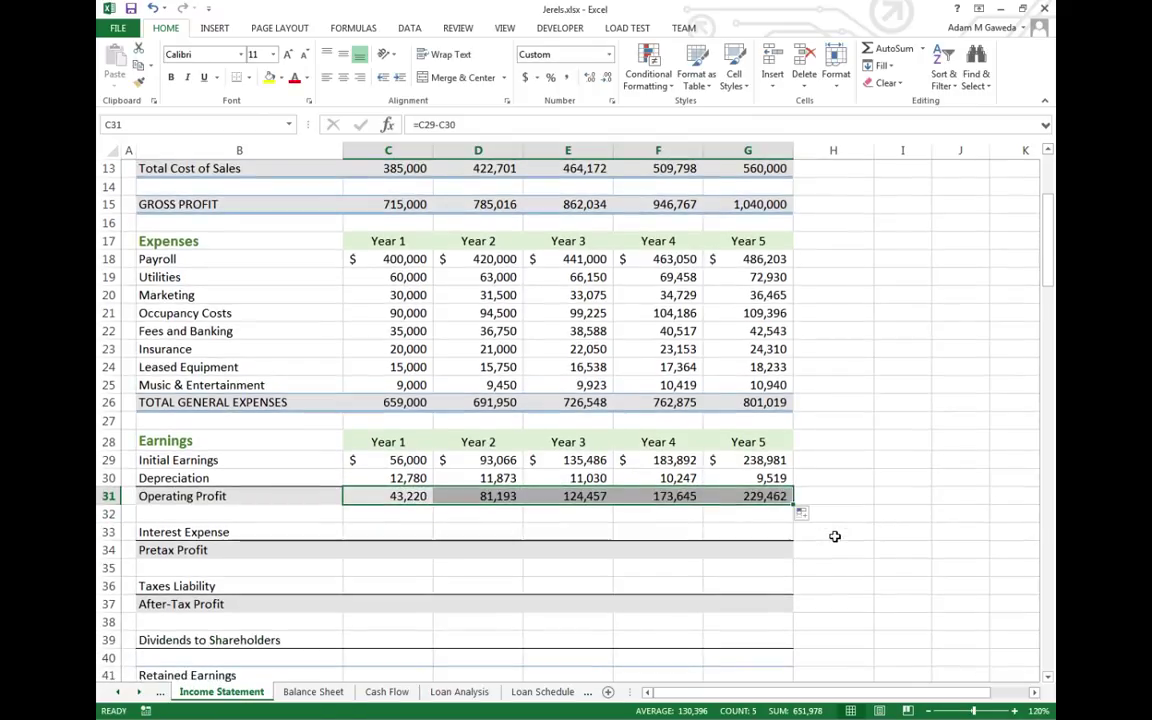
Set C33 to the negated Loan Schedule C37 interest, 19,655, and begin filling it right
left_click(364, 532)
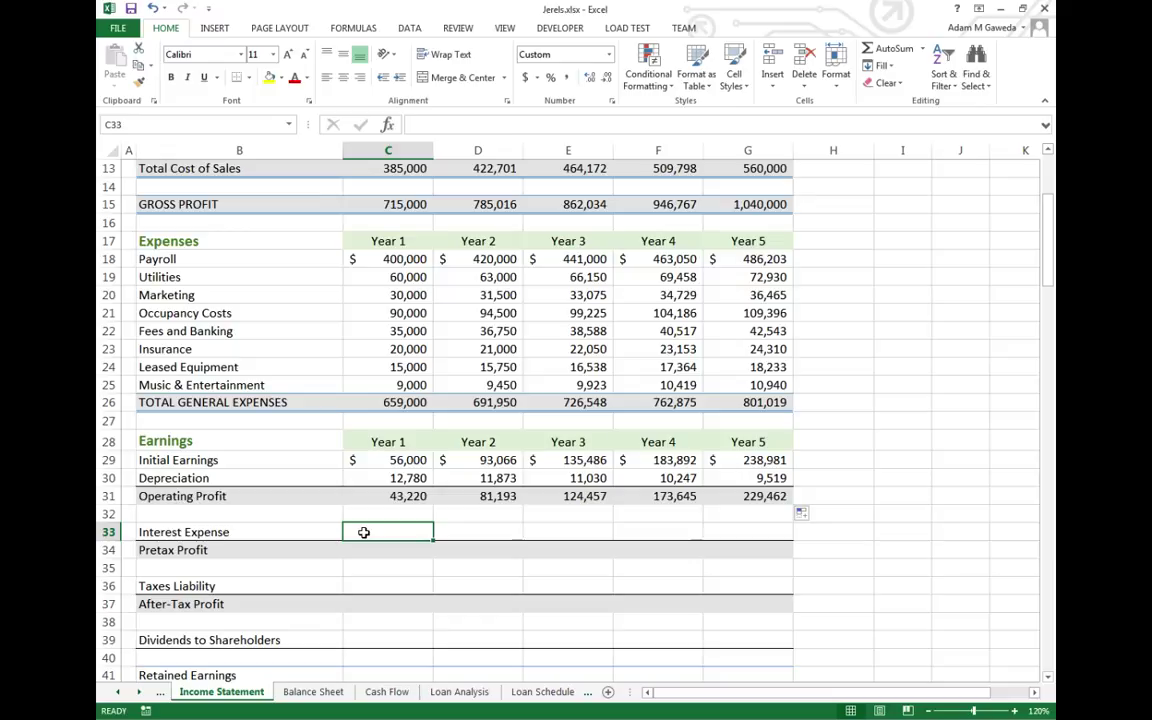
type("=")
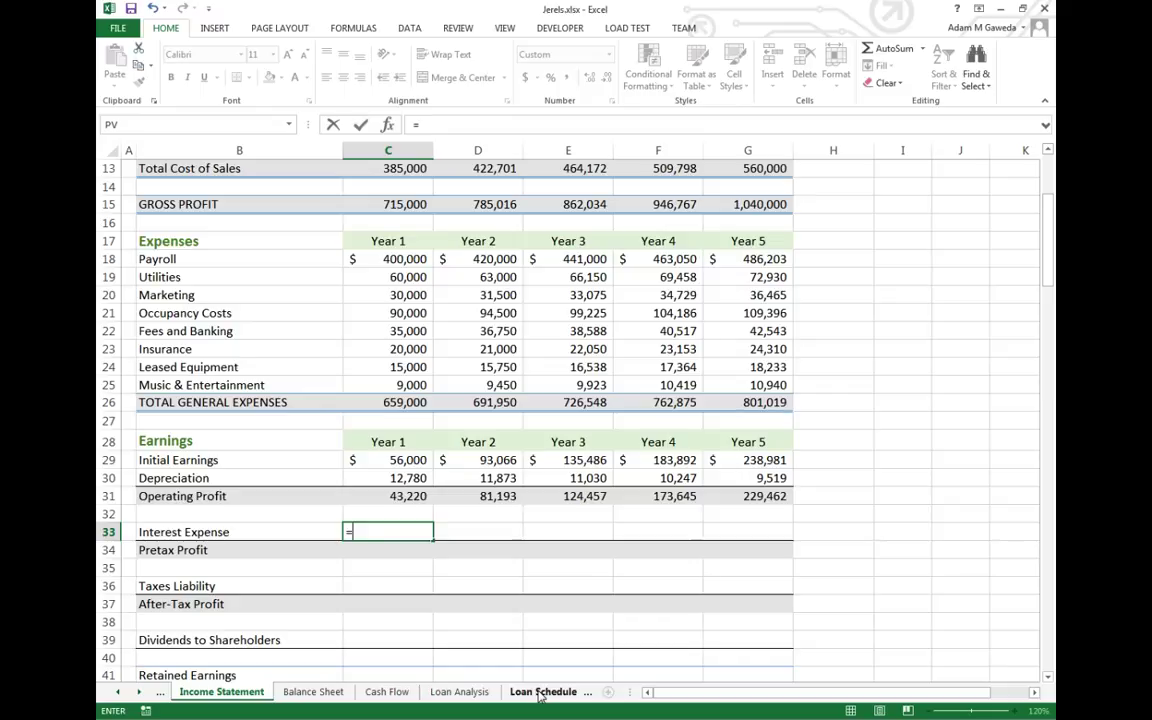
type("-")
left_click(539, 693)
left_click(314, 608)
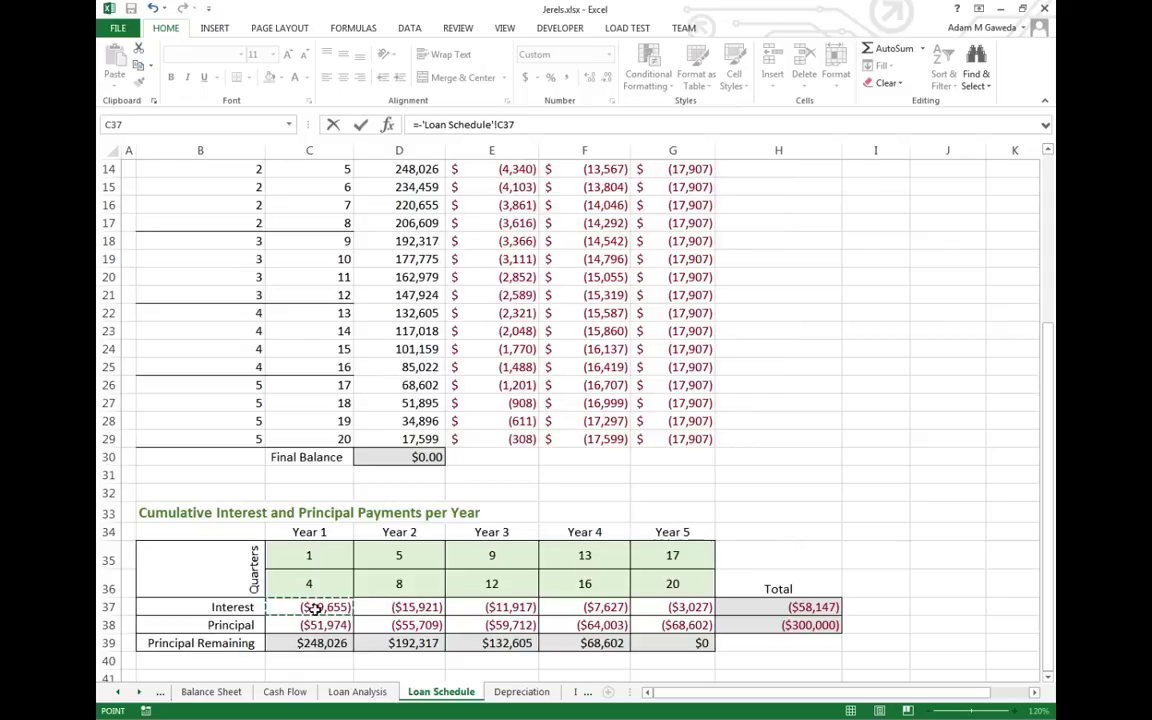
key("Return")
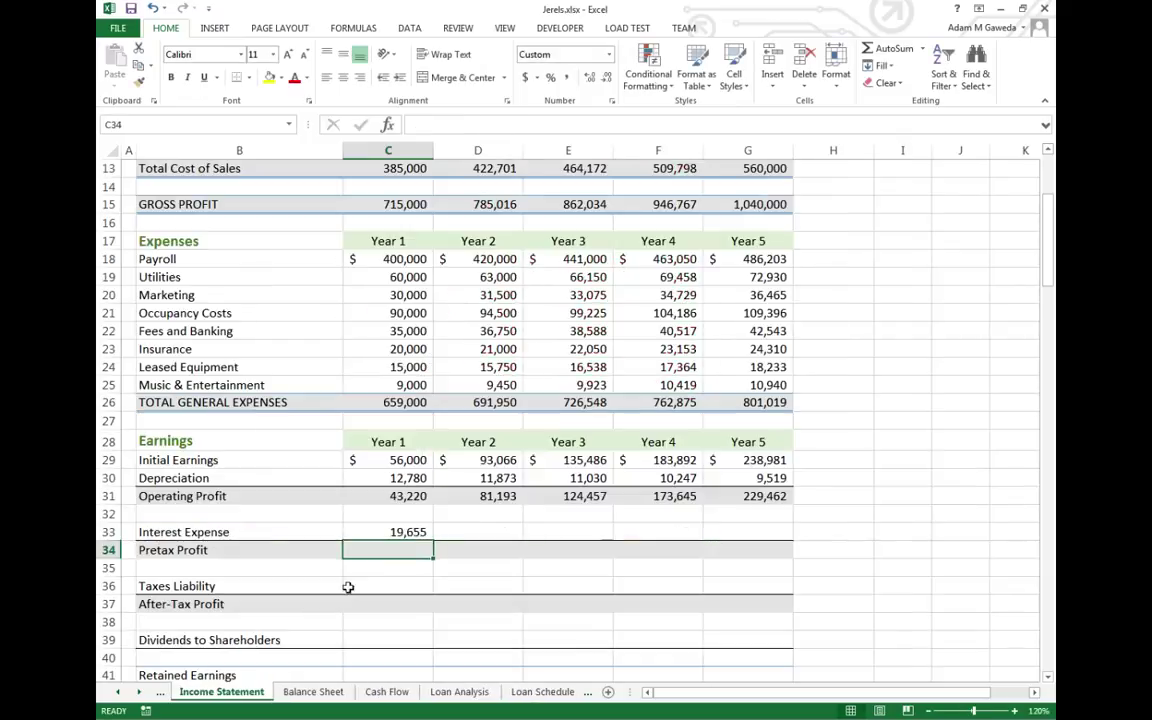
left_click(403, 535)
left_click_drag(433, 541, 761, 525)
Finish filling Interest Expense through Year 5 and return to the Income Statement sheet
left_click(585, 586)
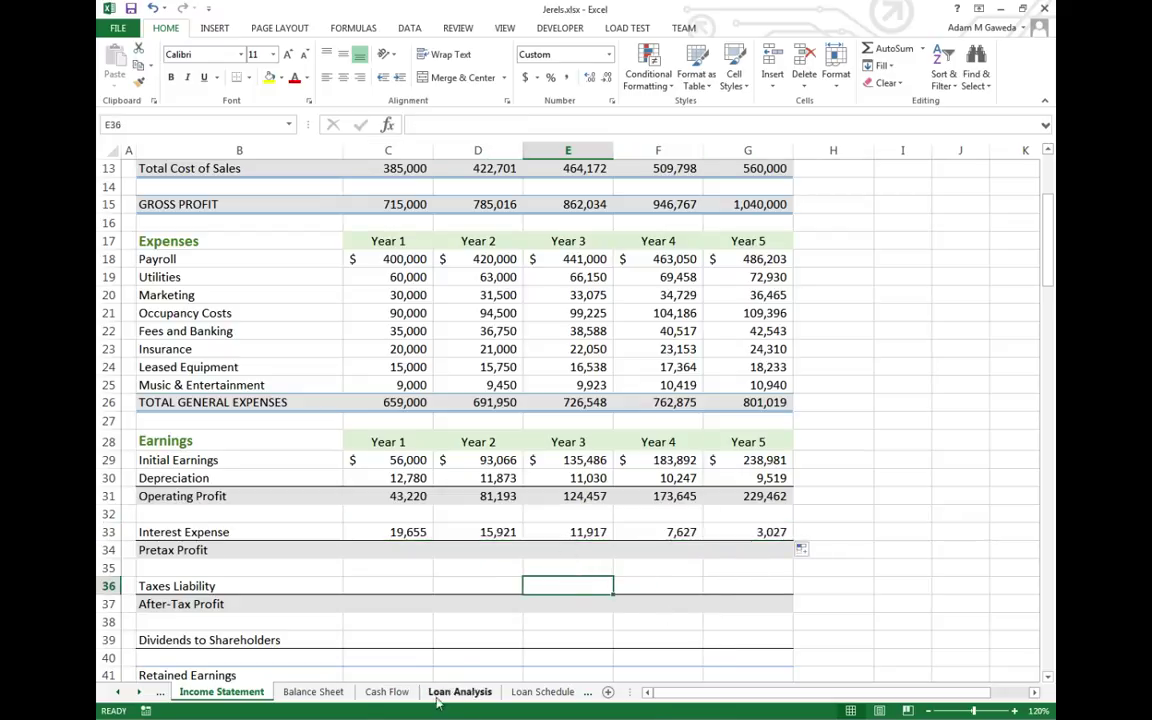
left_click(542, 692)
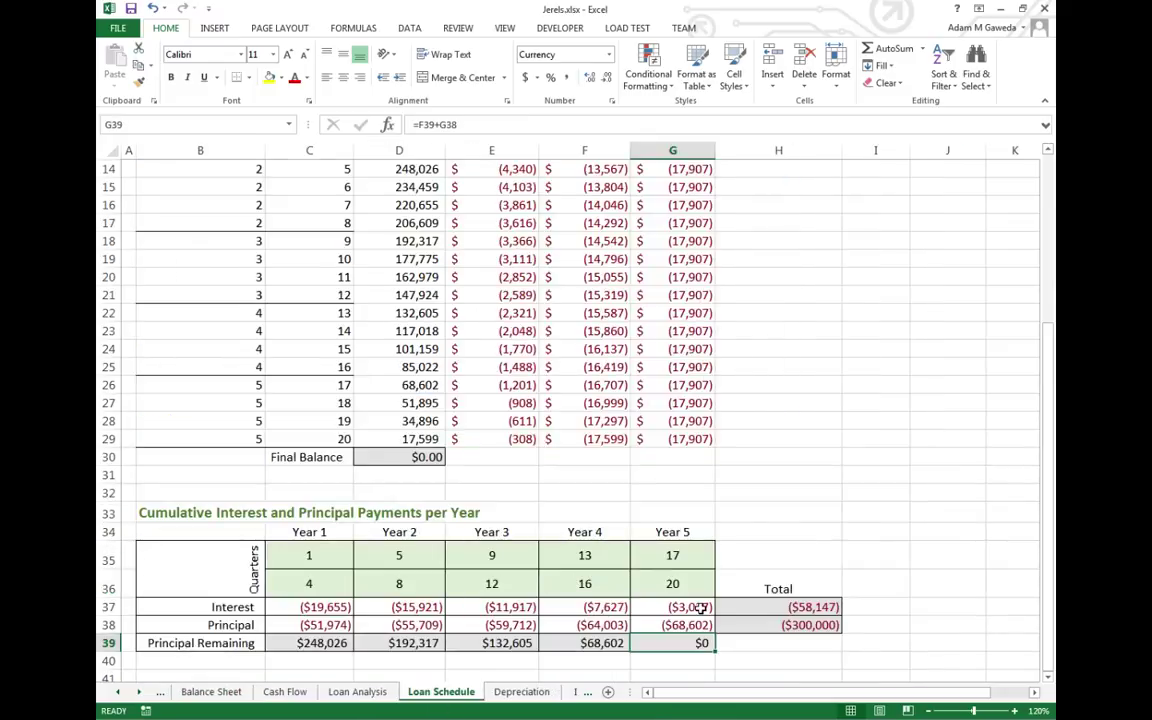
left_click(213, 694)
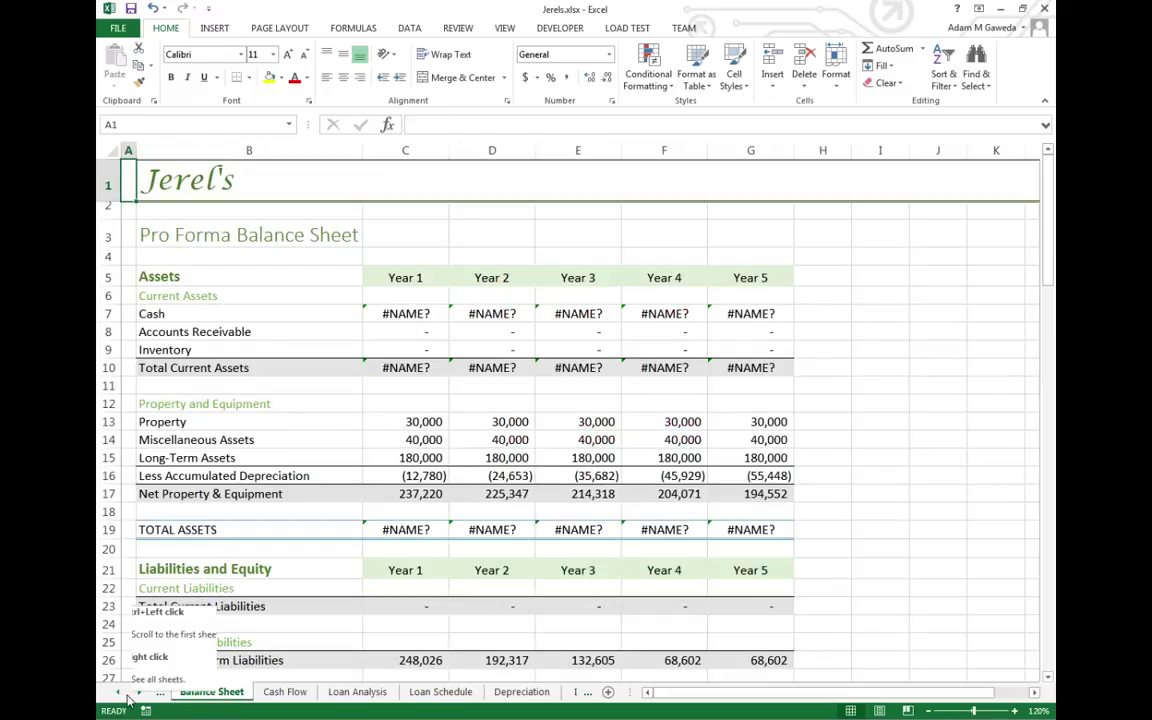
left_click(120, 692)
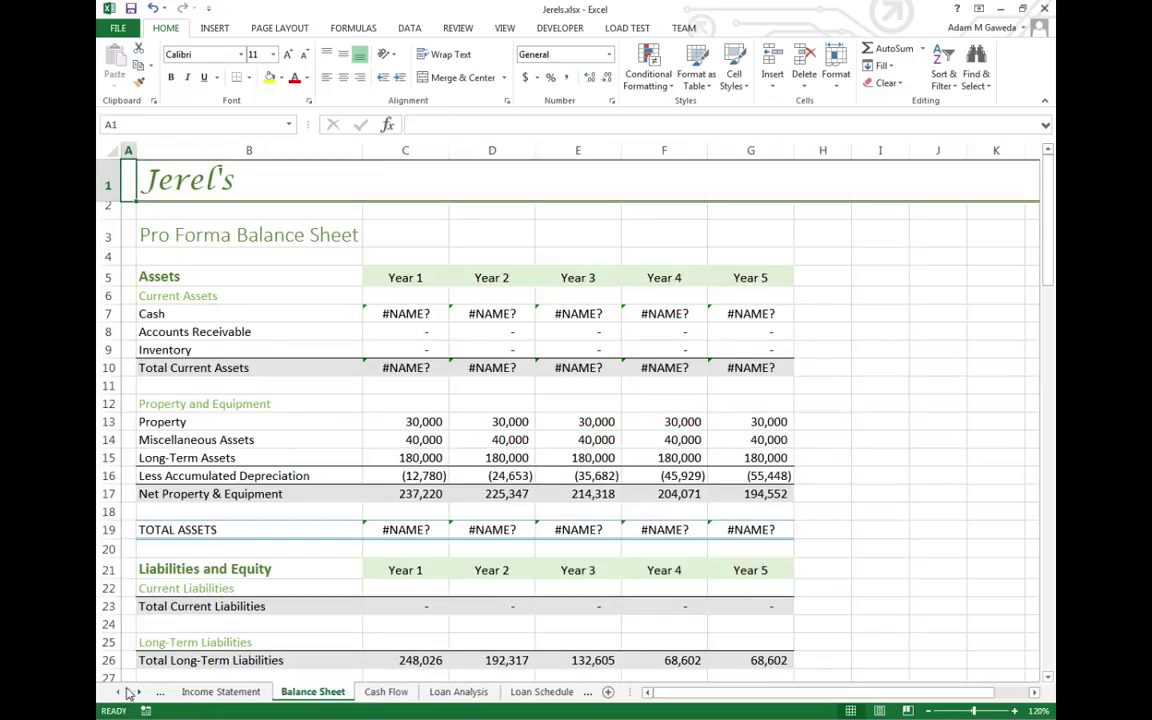
left_click(235, 692)
scroll(384, 581, "down", 1)
Enter =C31-C33 in C34 and fill it to G34, giving 23,565 through 226,435
left_click(388, 497)
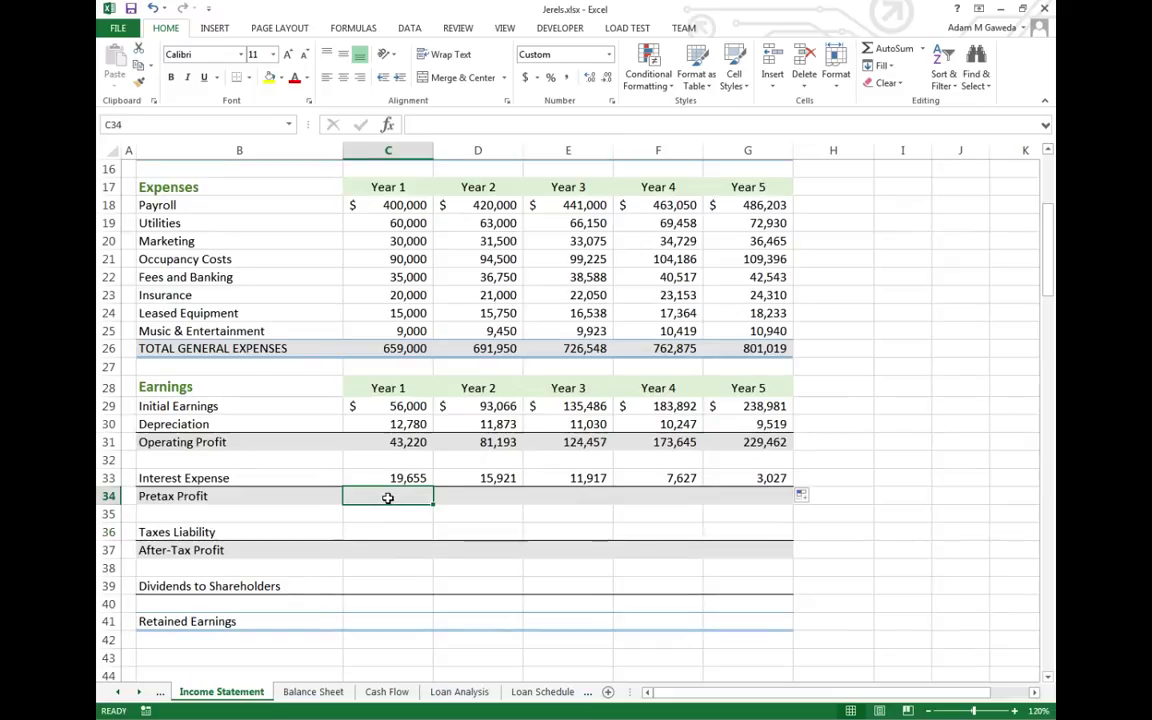
type("=")
left_click(397, 441)
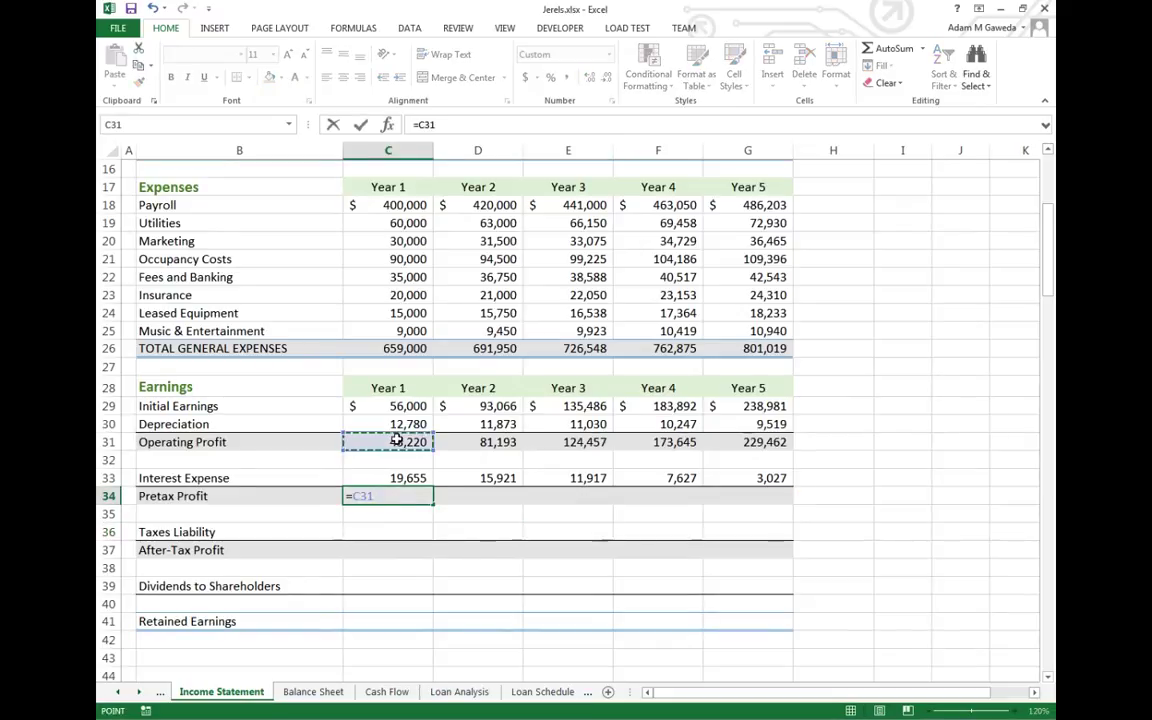
type("-")
left_click(380, 477)
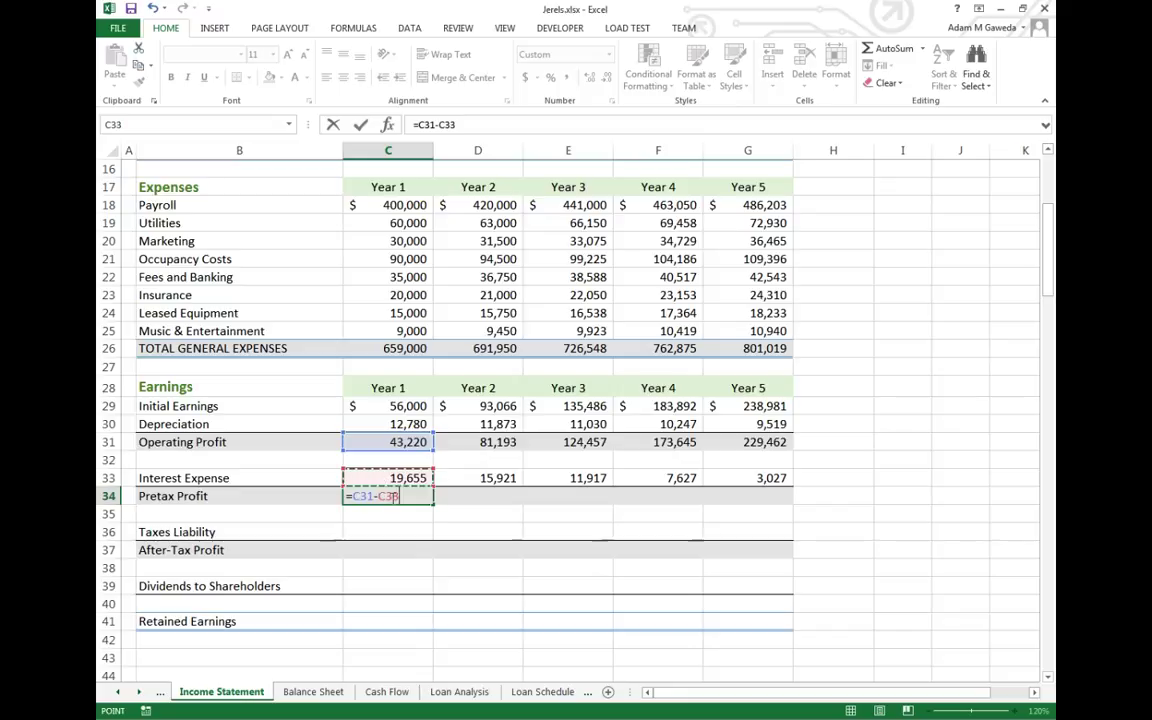
key("Return")
left_click(428, 501)
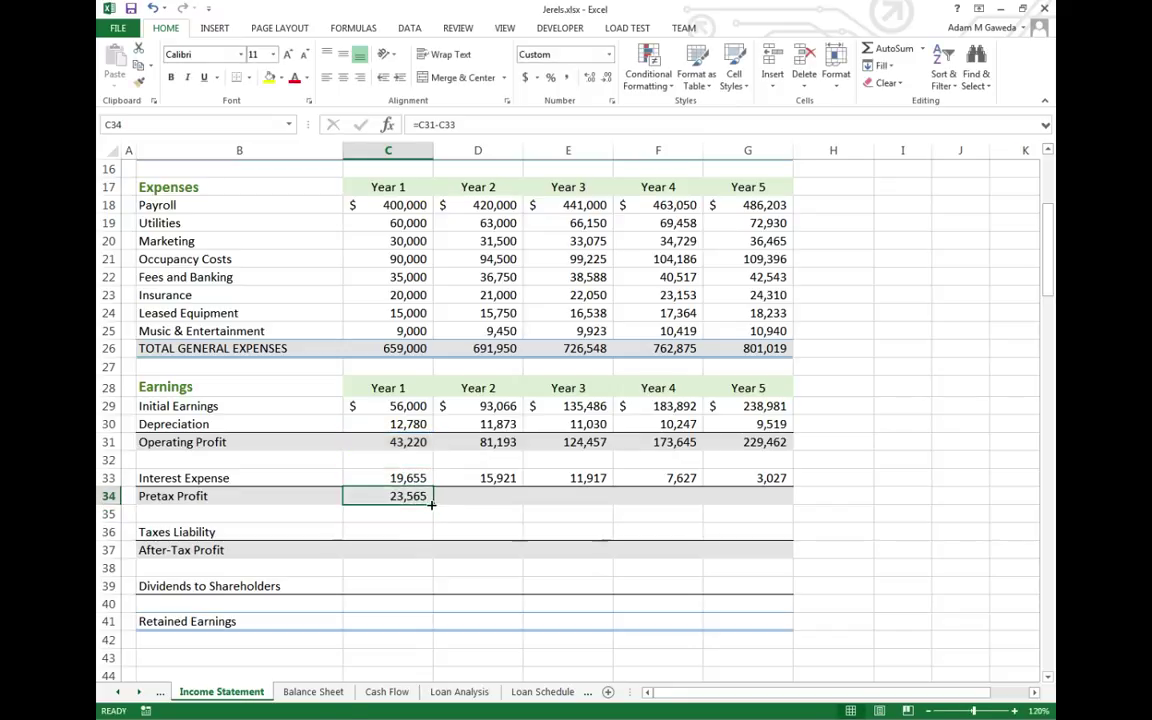
left_click_drag(431, 505, 768, 501)
left_click(655, 531)
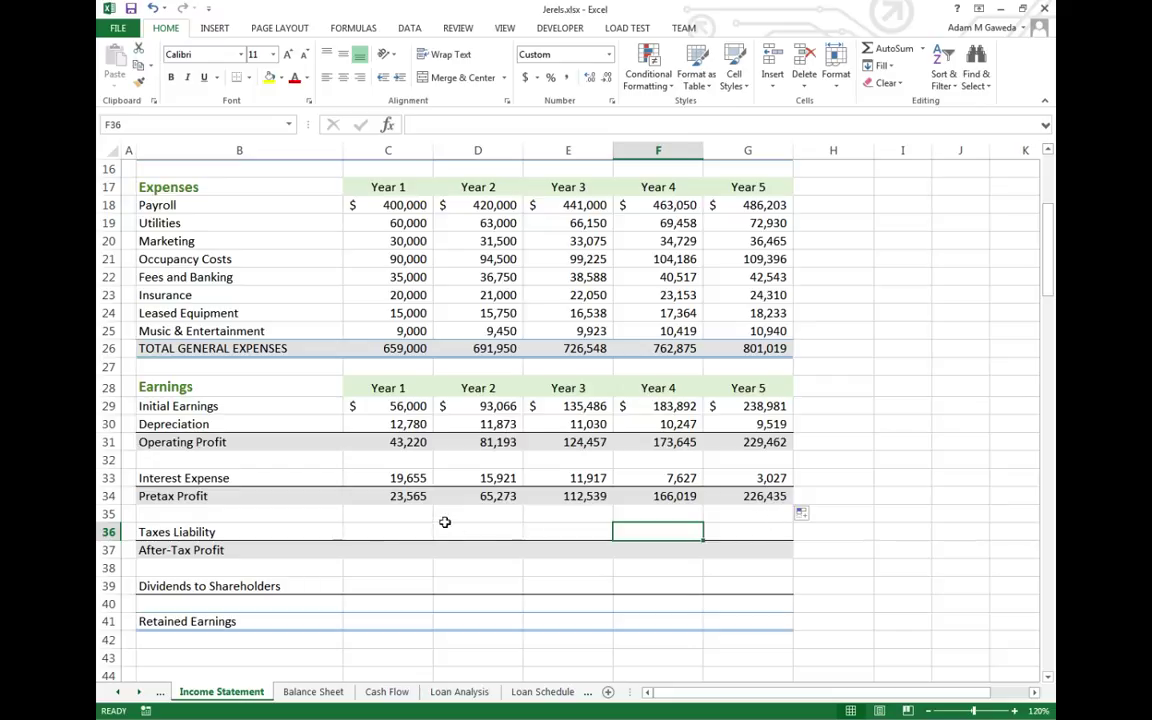
Enter 31 as the Assumed Tax Rate in G5
left_click(375, 530)
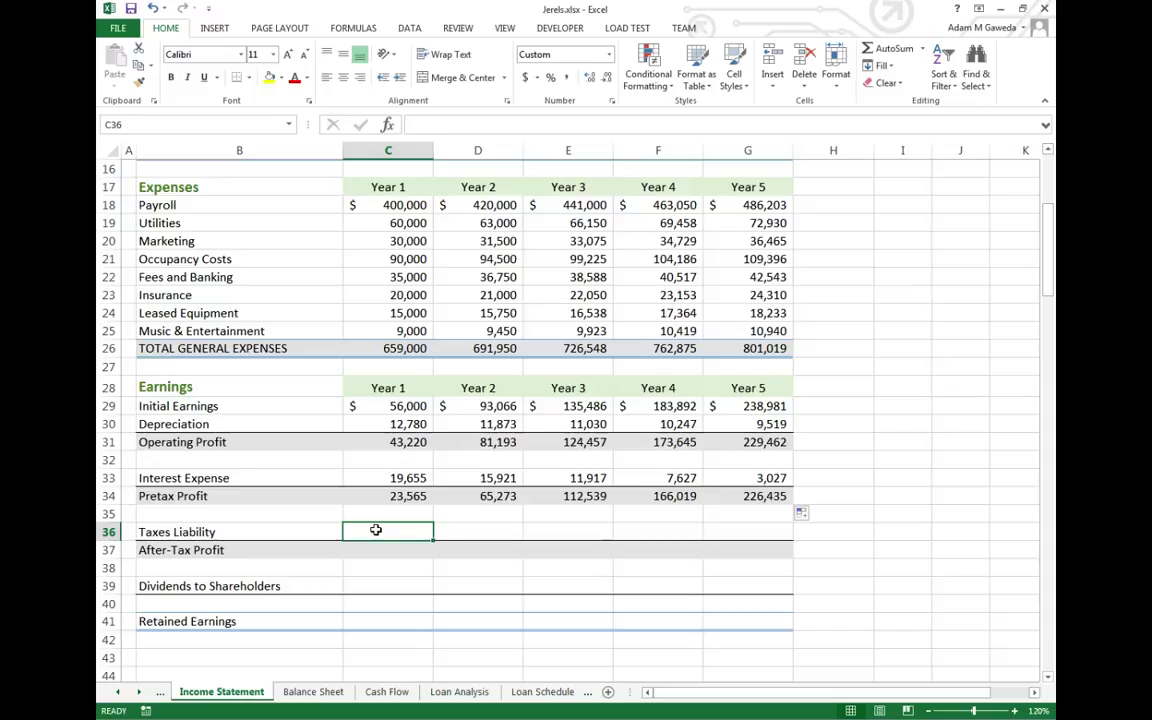
left_click(382, 496)
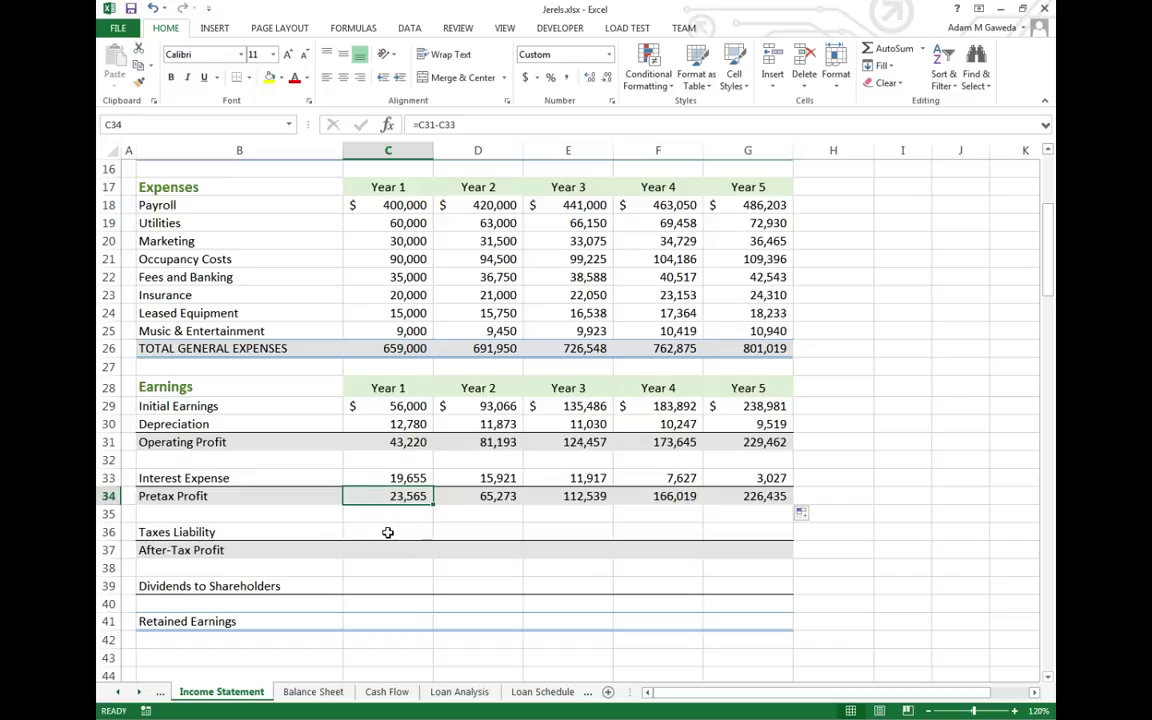
scroll(843, 328, "up", 5)
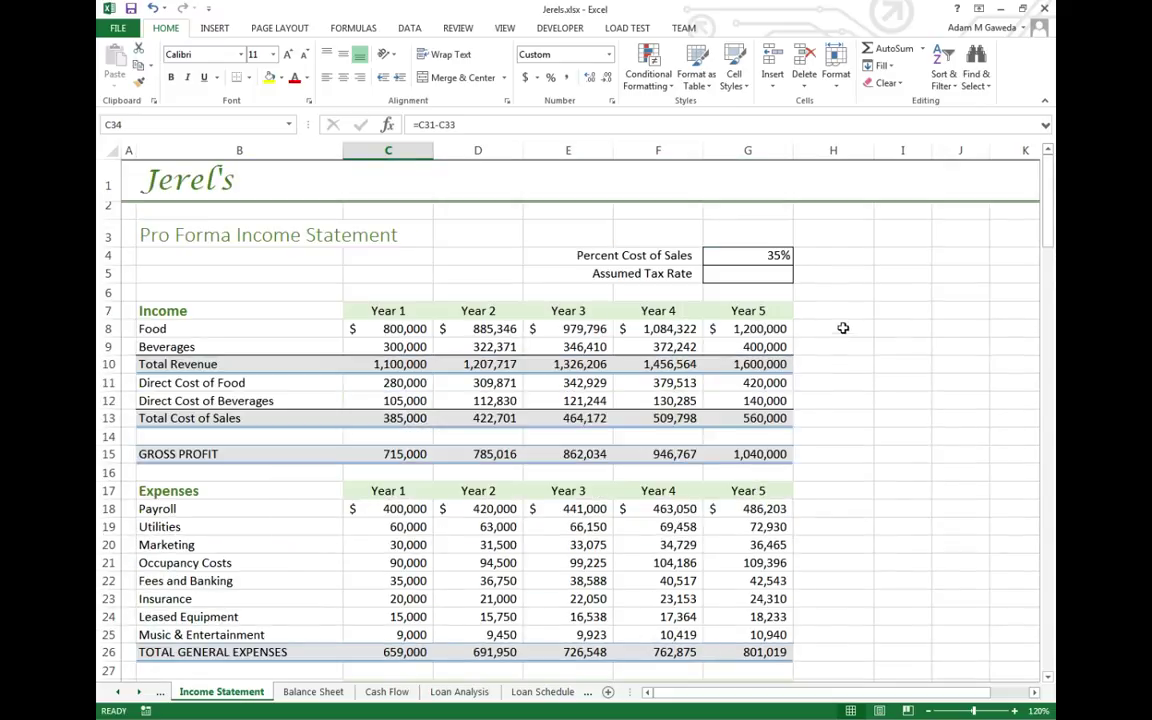
left_click(761, 271)
type("3")
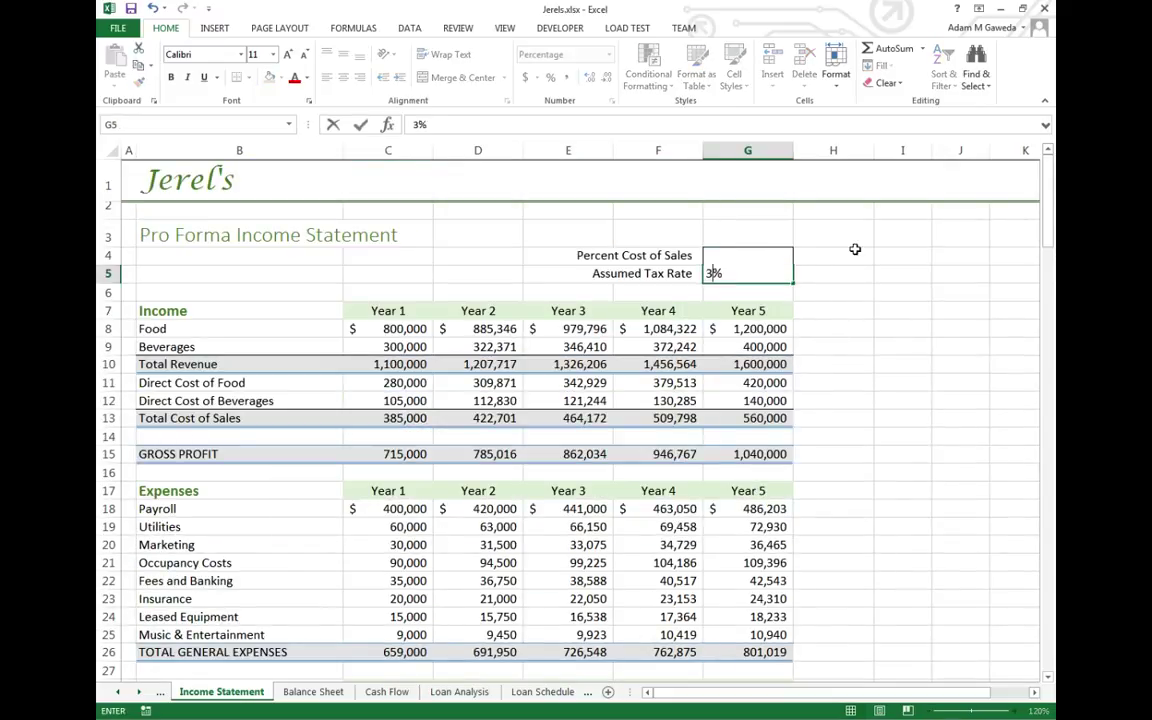
type("1")
key("Return")
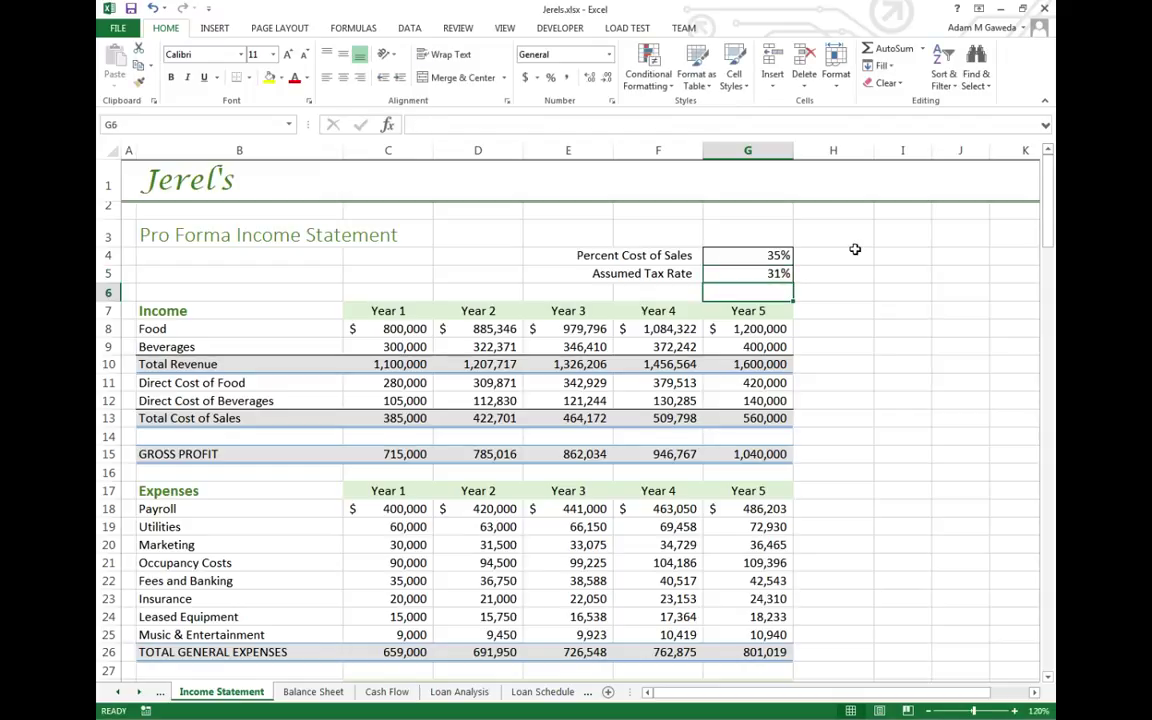
Enter =C34*$G$5 in C36 and fill it to G36, giving 7,305.02 through 70,194.84
scroll(855, 249, "down", 5)
left_click(382, 531)
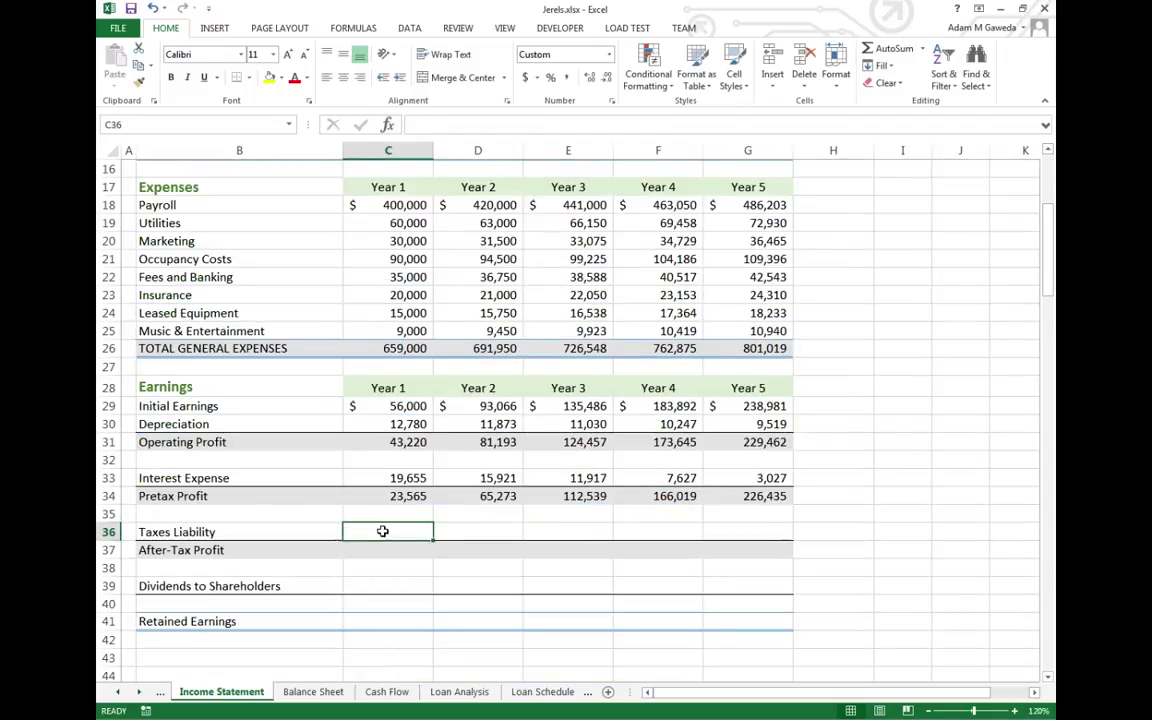
type("=")
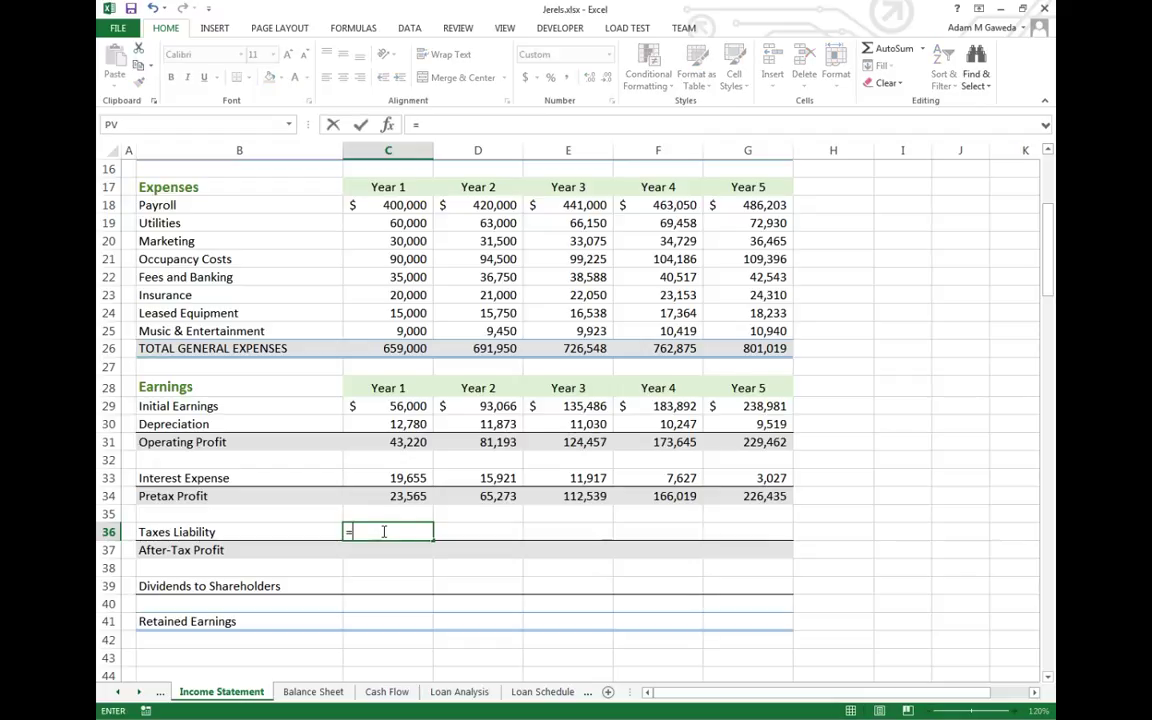
key("Up")
key("Up")
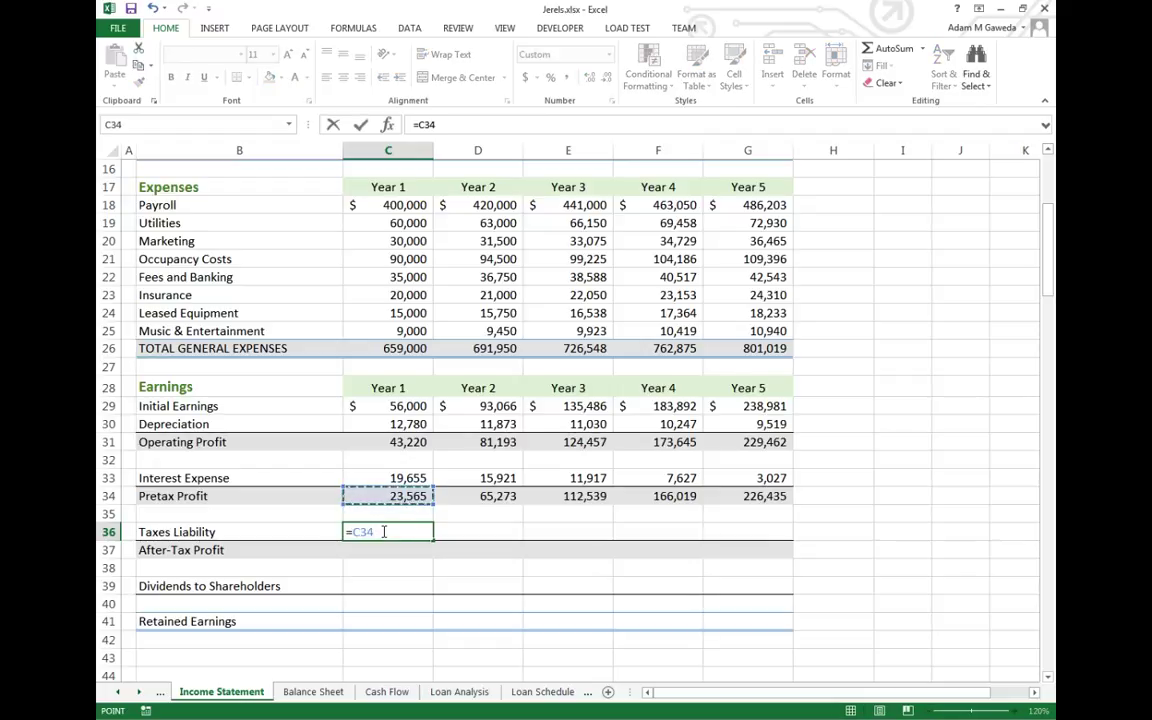
type("*")
scroll(347, 478, "up", 5)
left_click(750, 276)
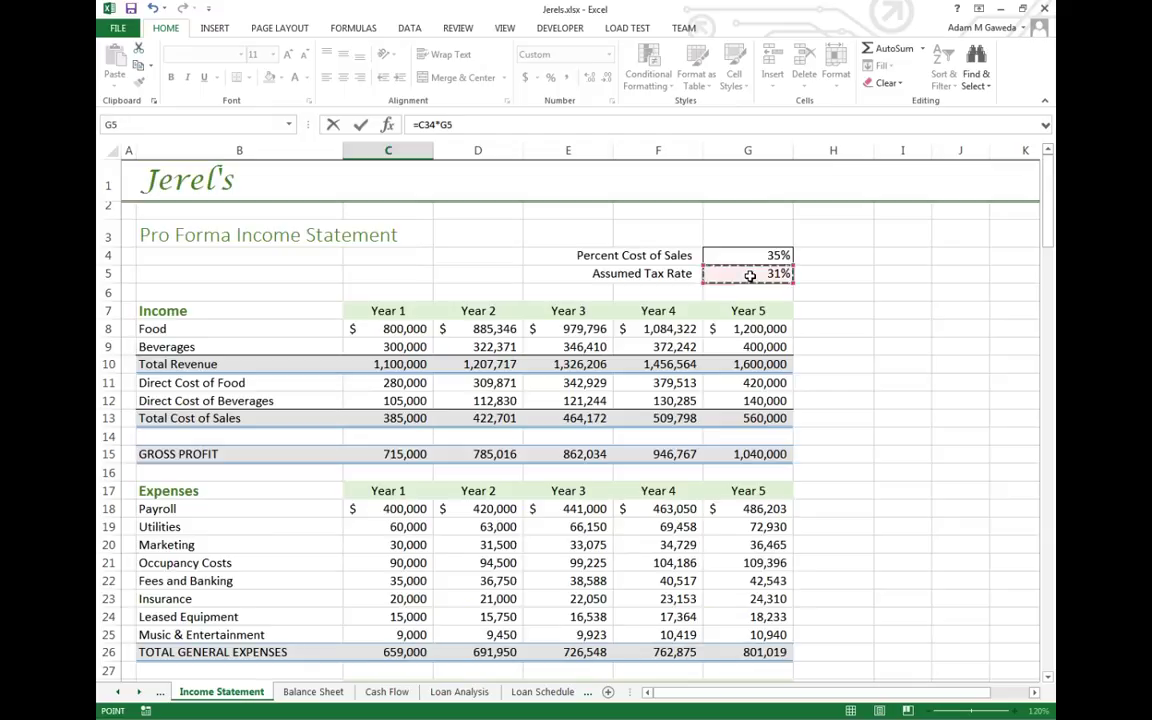
key("F4")
key("Return")
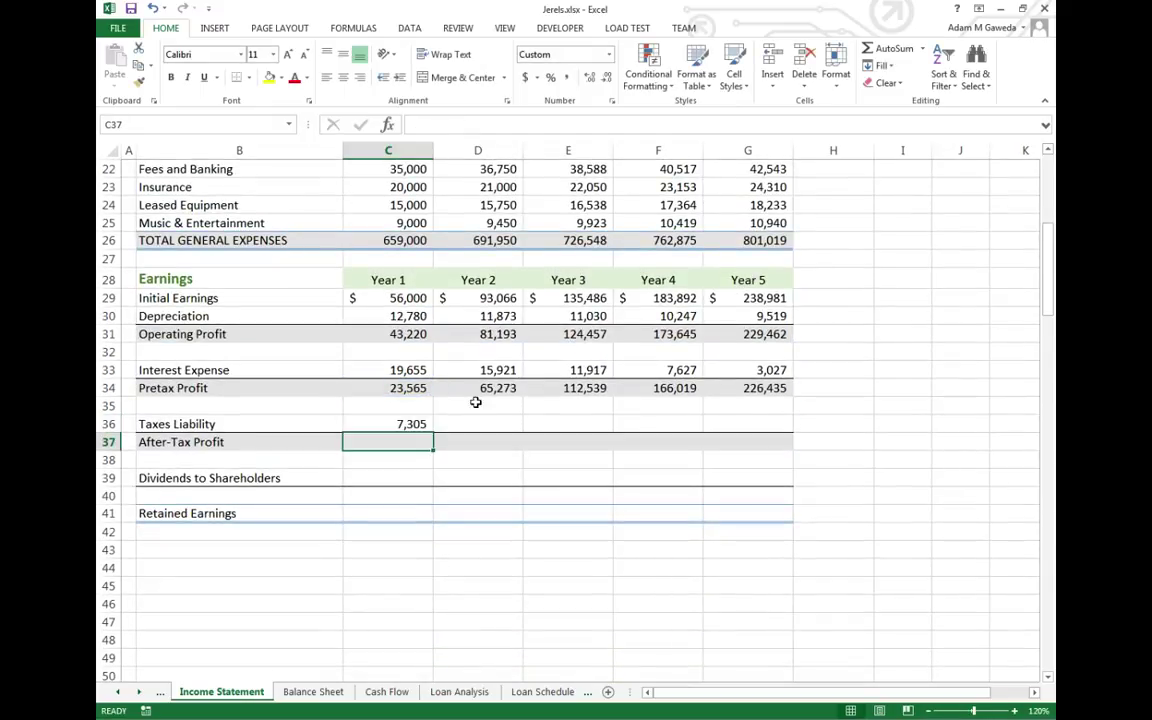
left_click(401, 425)
left_click_drag(432, 432, 790, 430)
Enter =C34-C36 in C37 and fill it to G37, giving $16,260 through $156,240
left_click(409, 443)
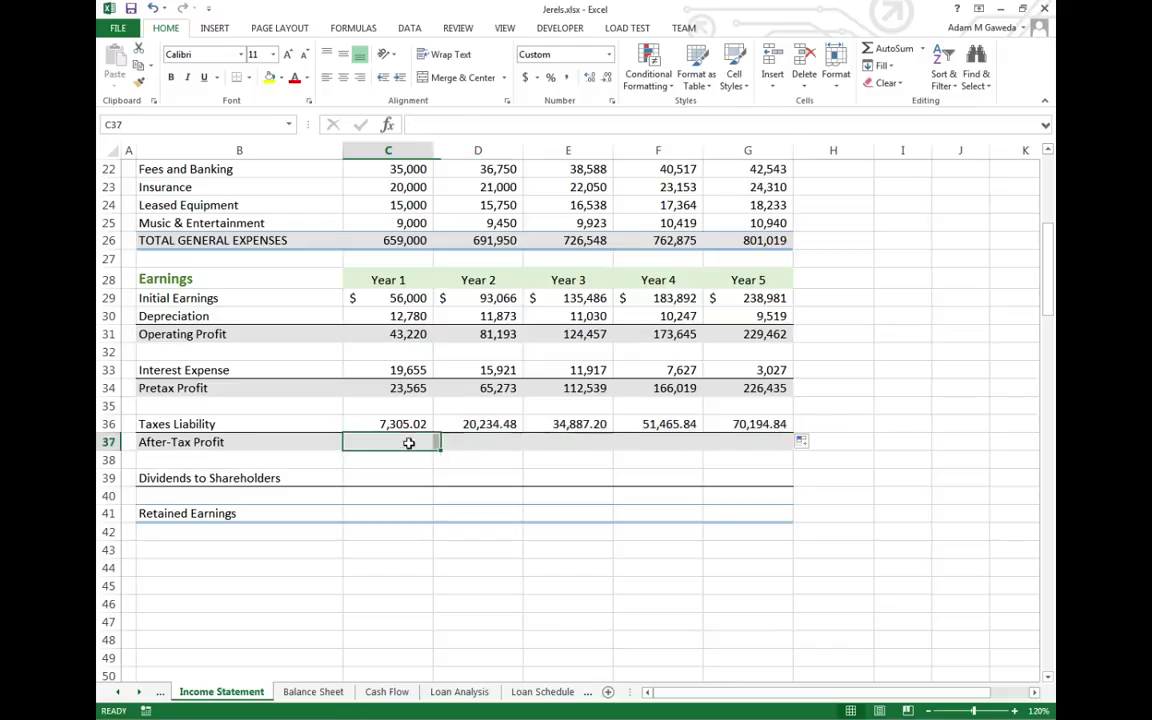
type("=")
key("Up")
key("Up")
key("Up")
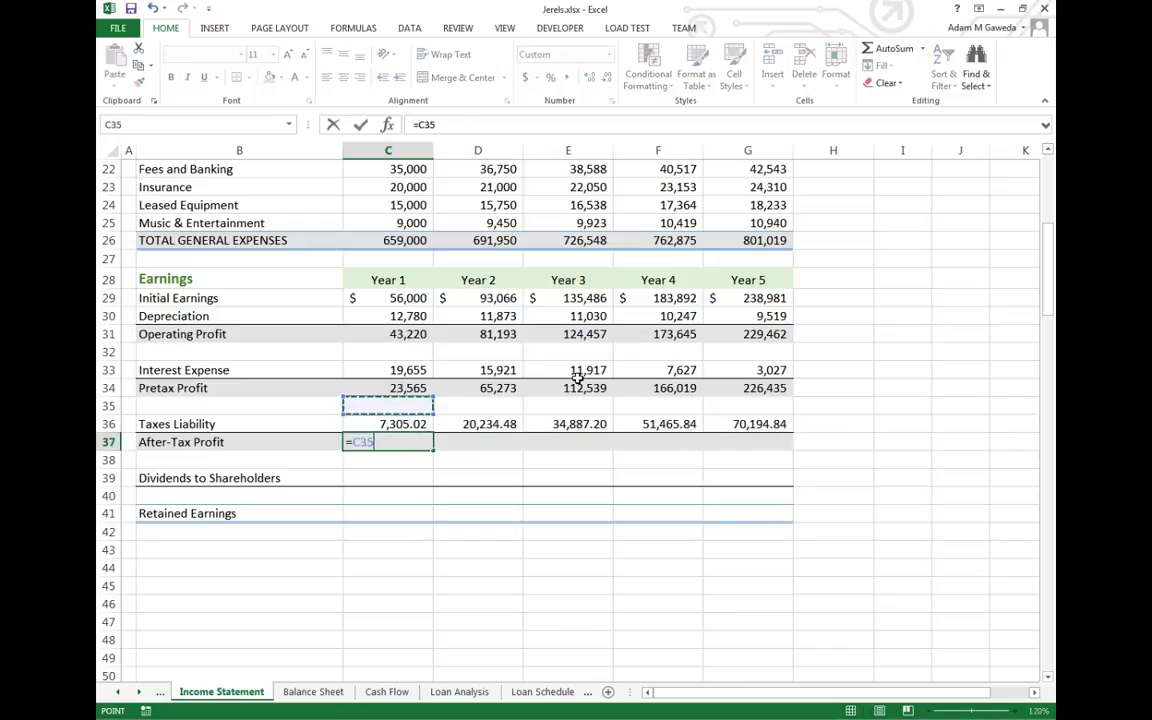
type("-")
key("Up")
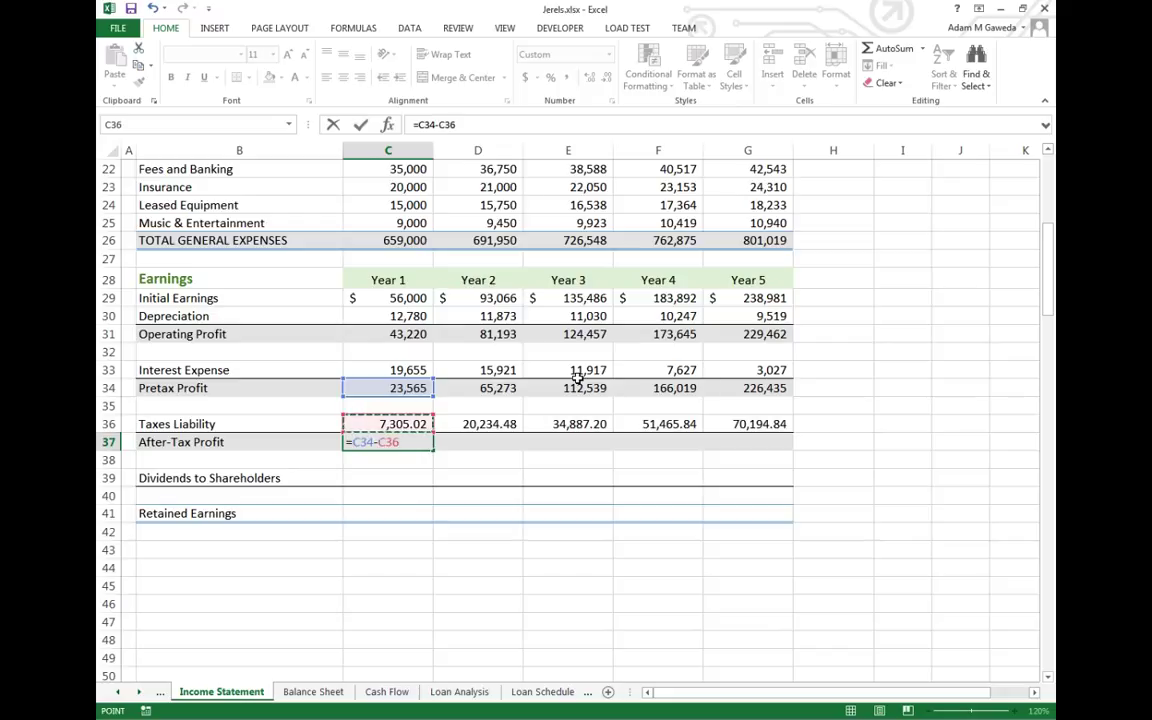
key("Return")
left_click(409, 442)
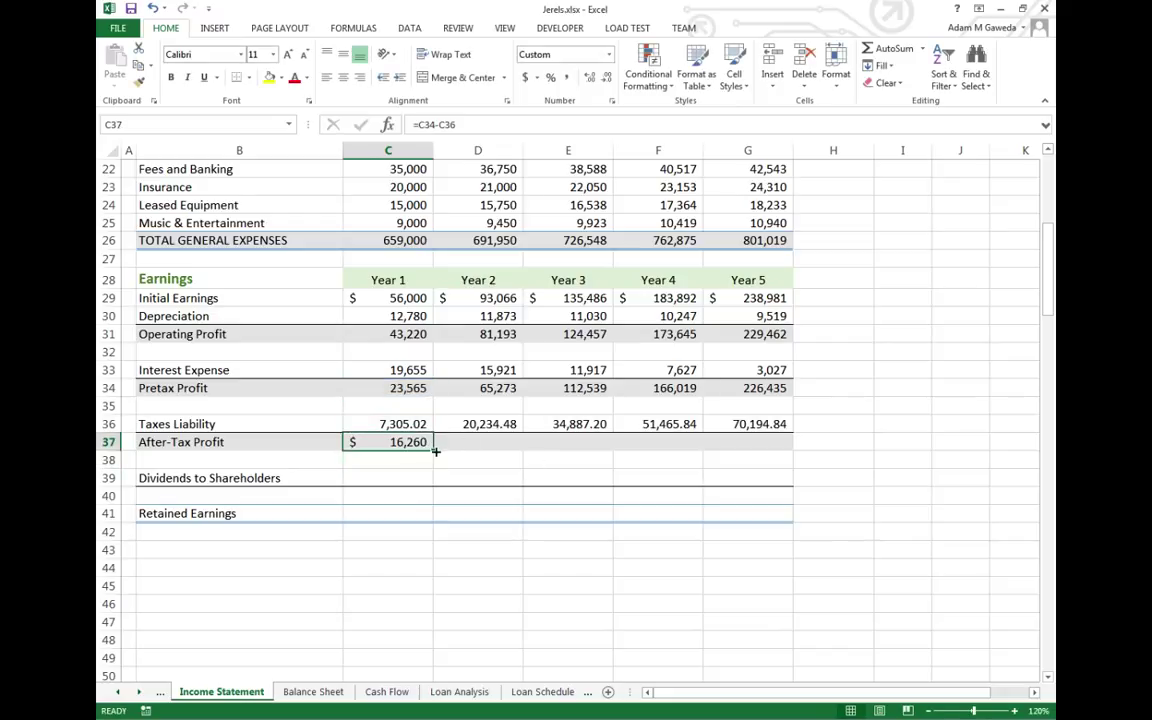
left_click_drag(433, 450, 795, 448)
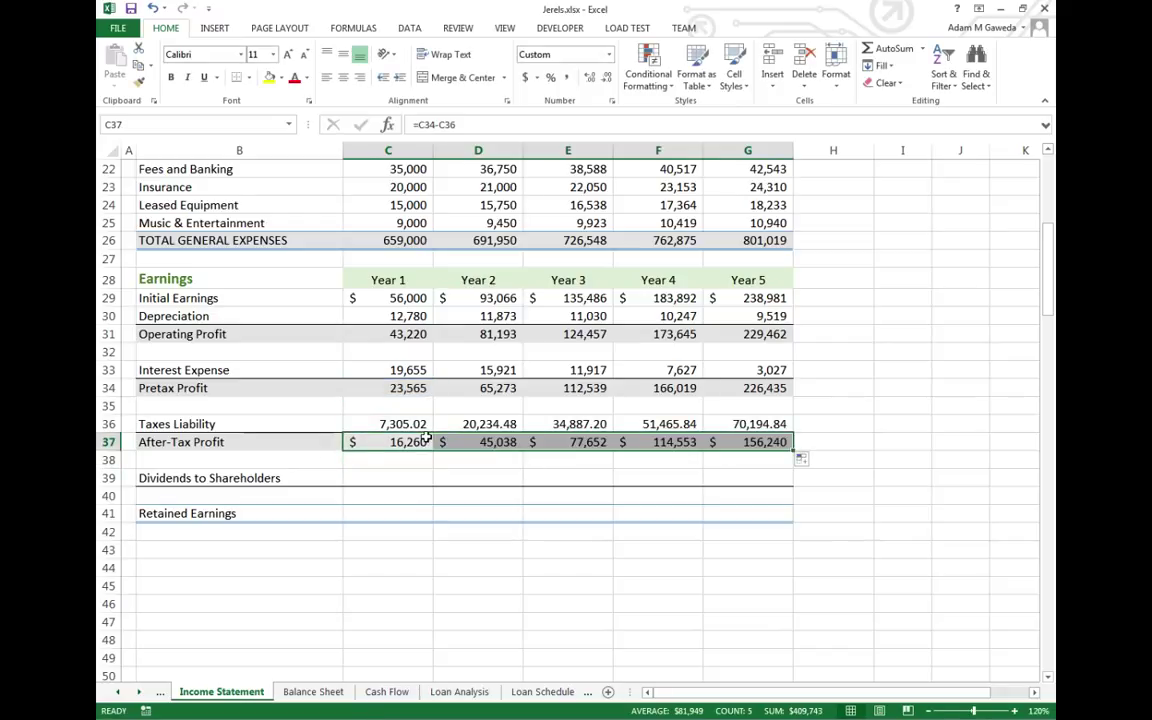
left_click(777, 441)
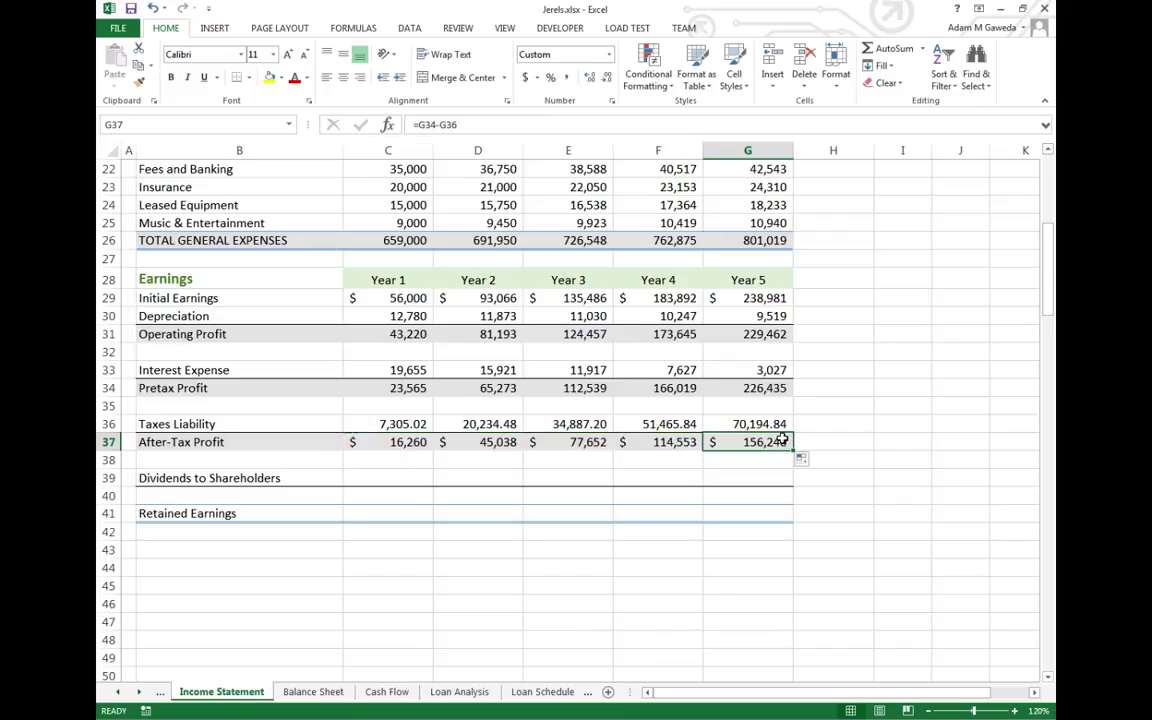